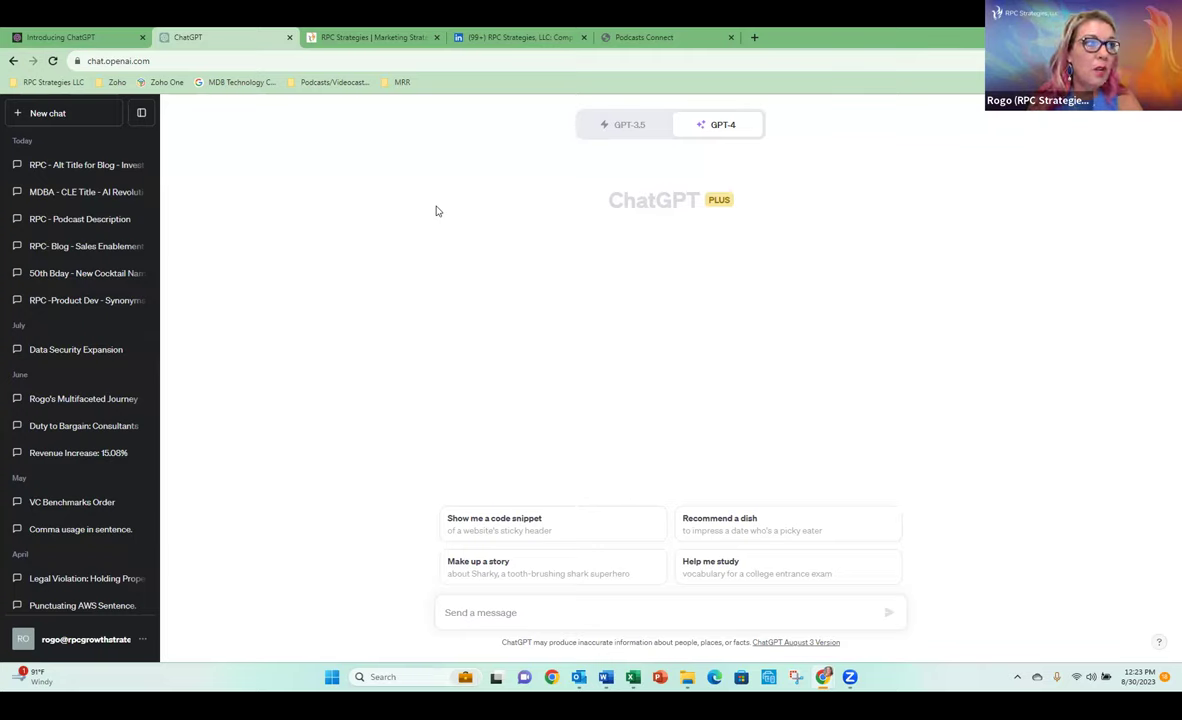
Step: Open the custom instructions and highlight the background text describing the account owner
{"action": "left_click", "coordinate": [140, 639]}
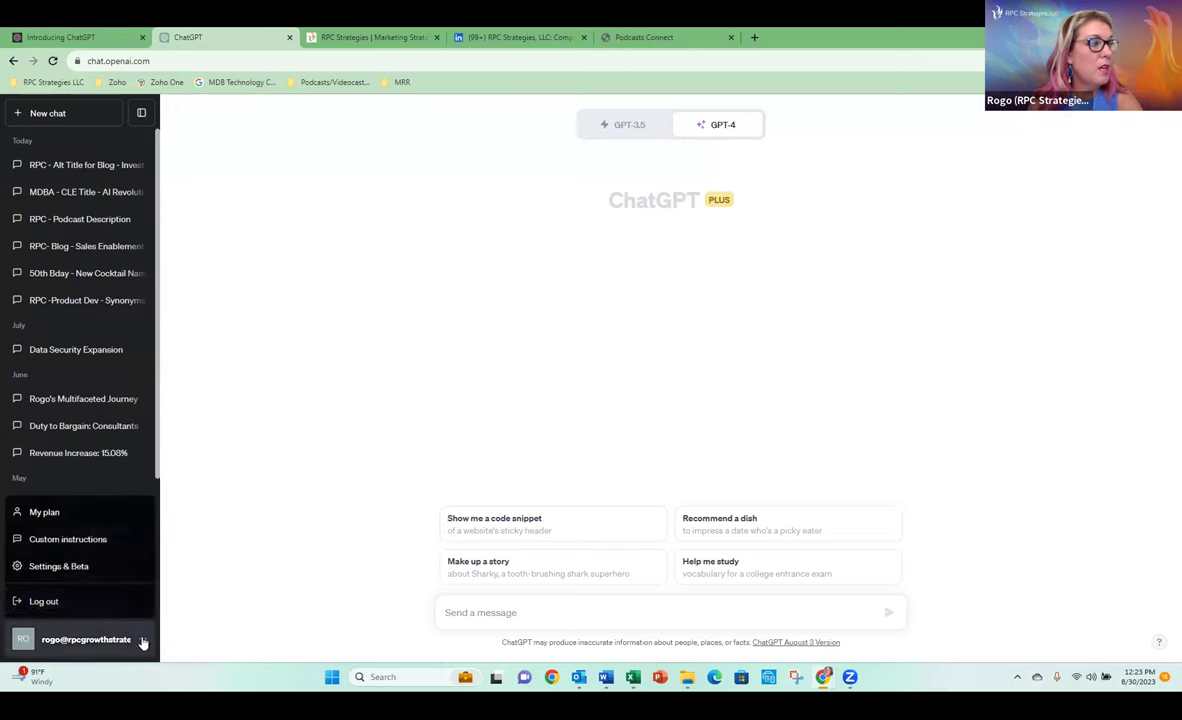
{"action": "left_click", "coordinate": [82, 540]}
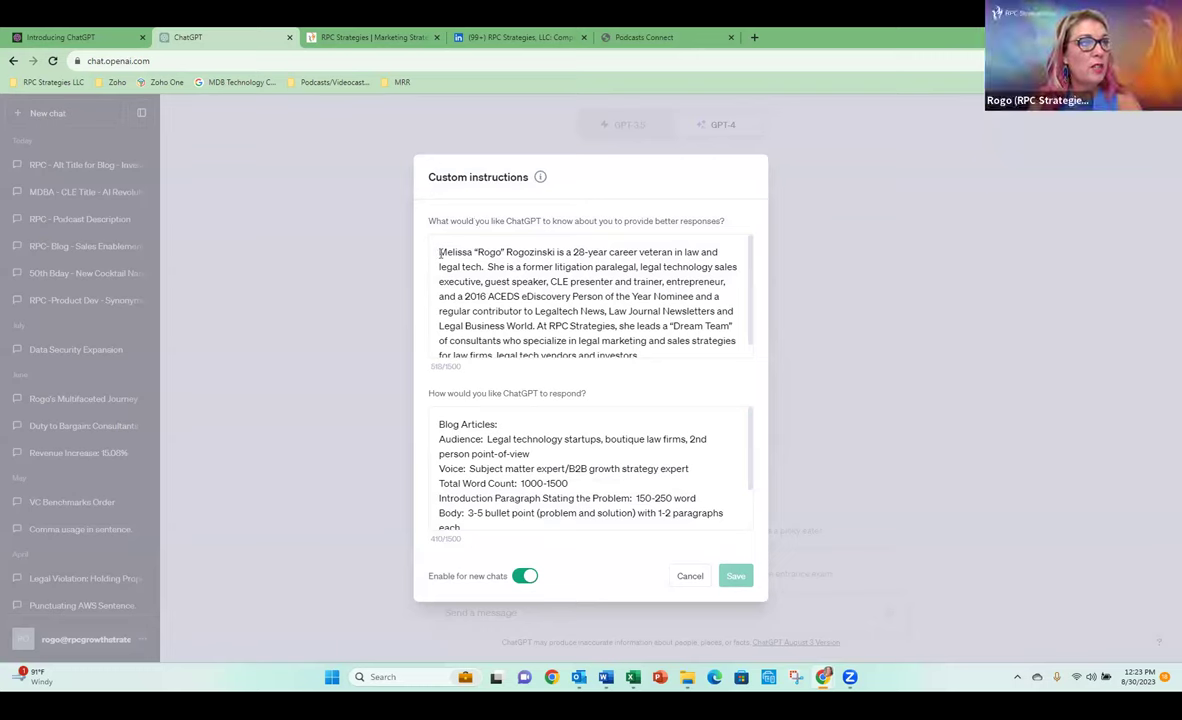
{"action": "left_click_drag", "start_coordinate": [439, 253], "coordinate": [688, 350]}
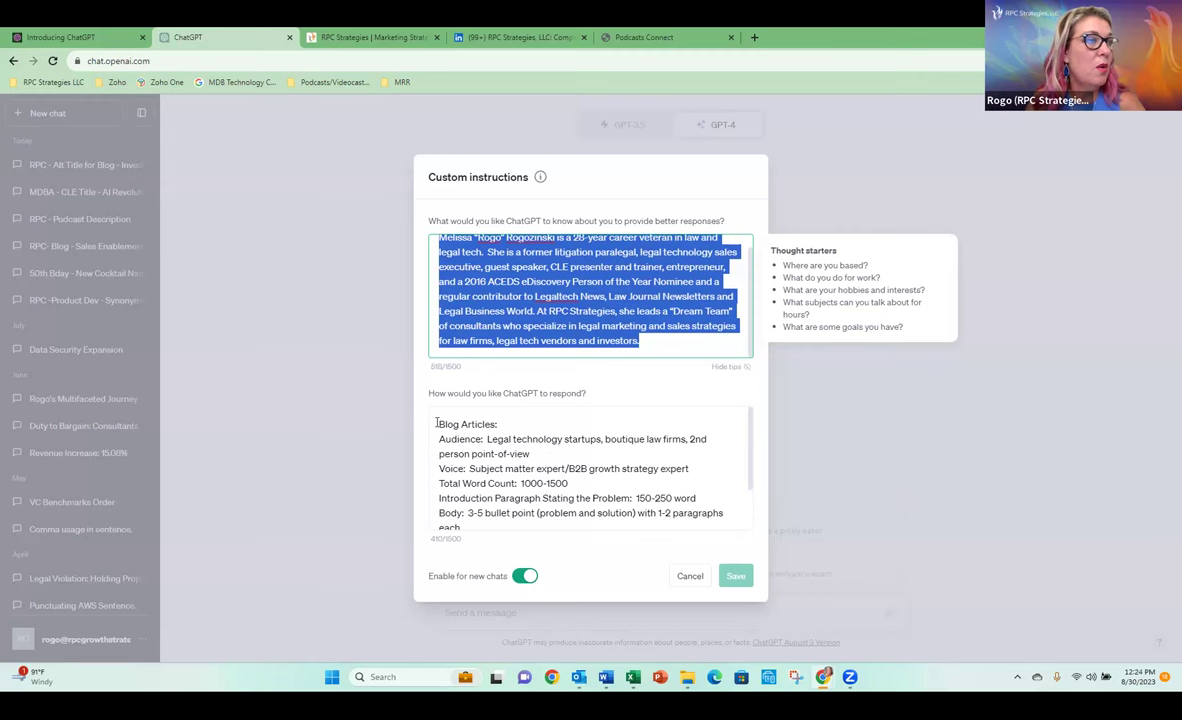
Step: Highlight the "Blog Articles", "Audience", "Total Word Count" and "Introduction Paragraph Stating the Problem" labels in the response instructions
{"action": "left_click", "coordinate": [496, 423]}
{"action": "triple_click", "coordinate": [496, 423]}
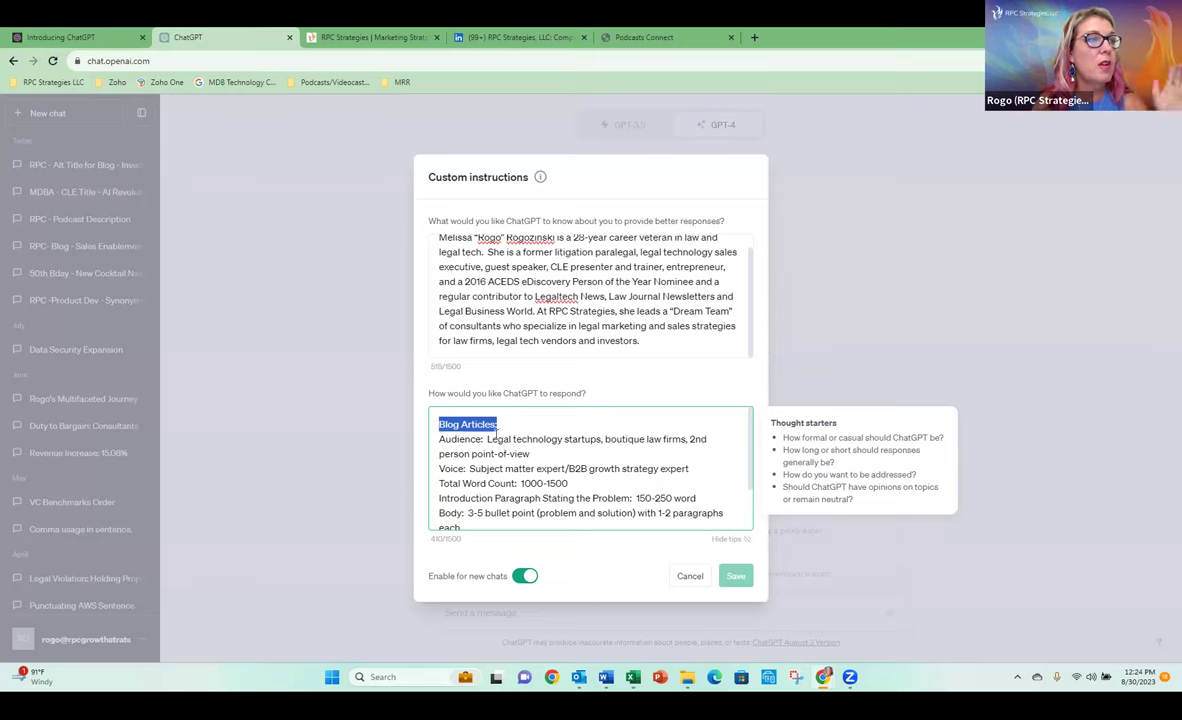
{"action": "double_click", "coordinate": [441, 438]}
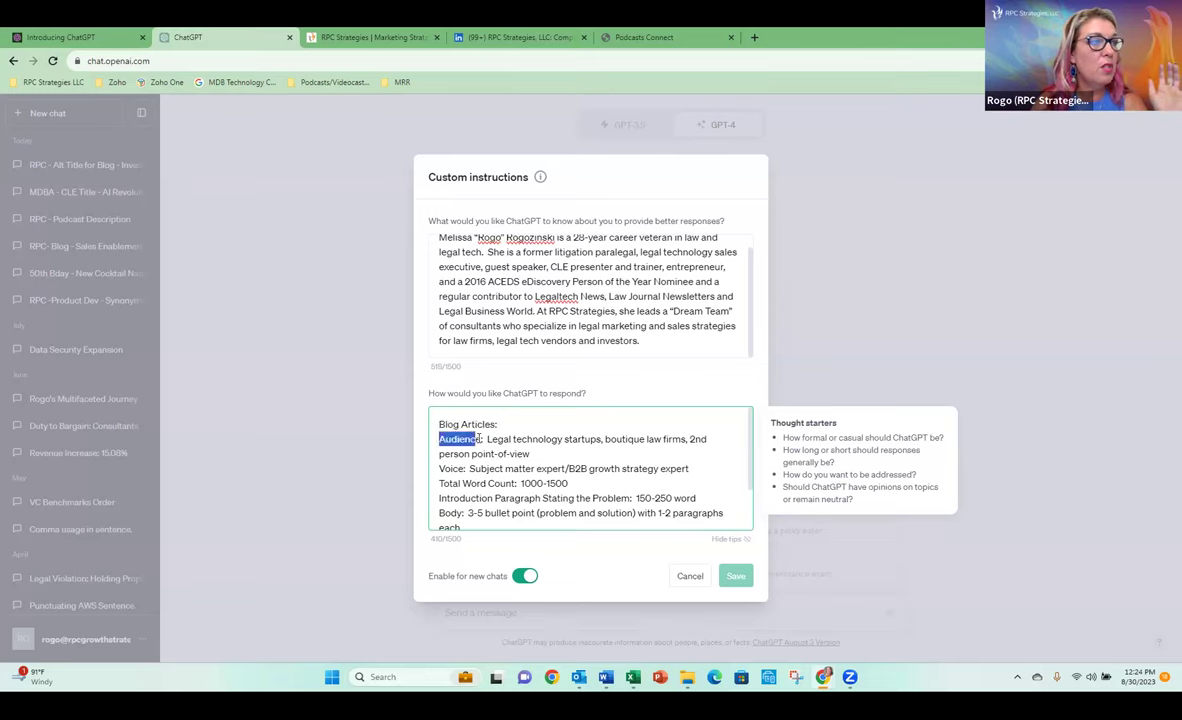
{"action": "left_click_drag", "start_coordinate": [439, 468], "coordinate": [519, 483]}
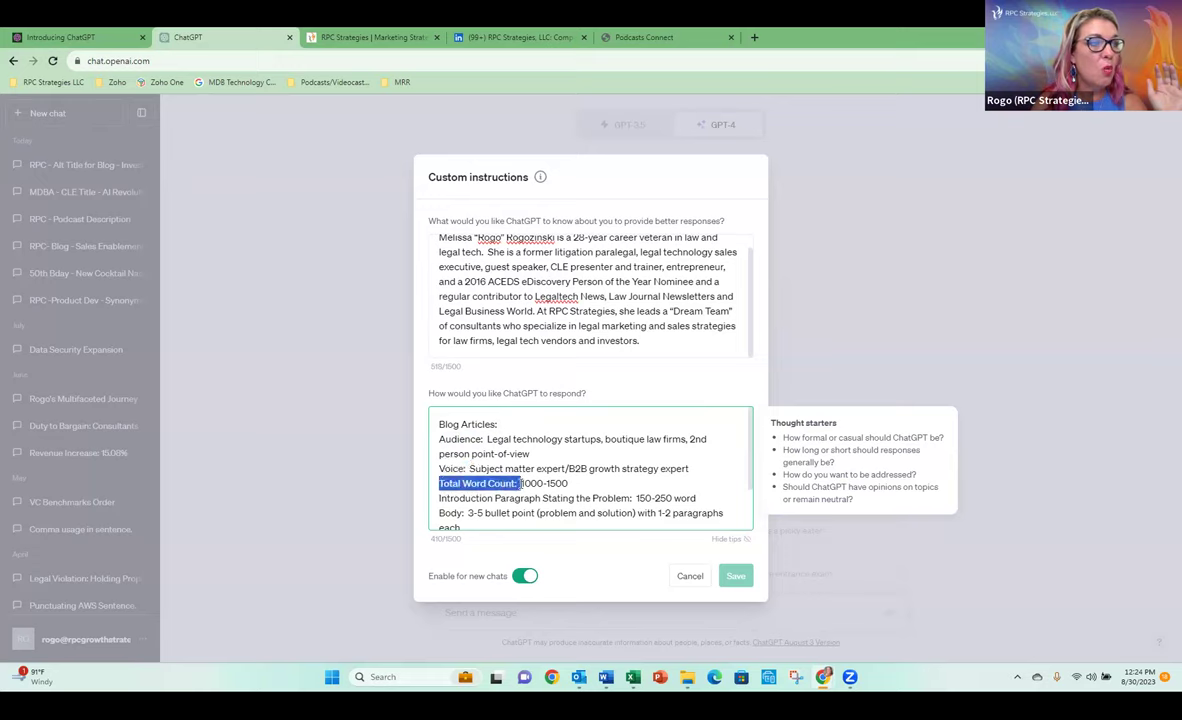
{"action": "left_click", "coordinate": [437, 497]}
{"action": "left_click_drag", "start_coordinate": [437, 497], "coordinate": [630, 497]}
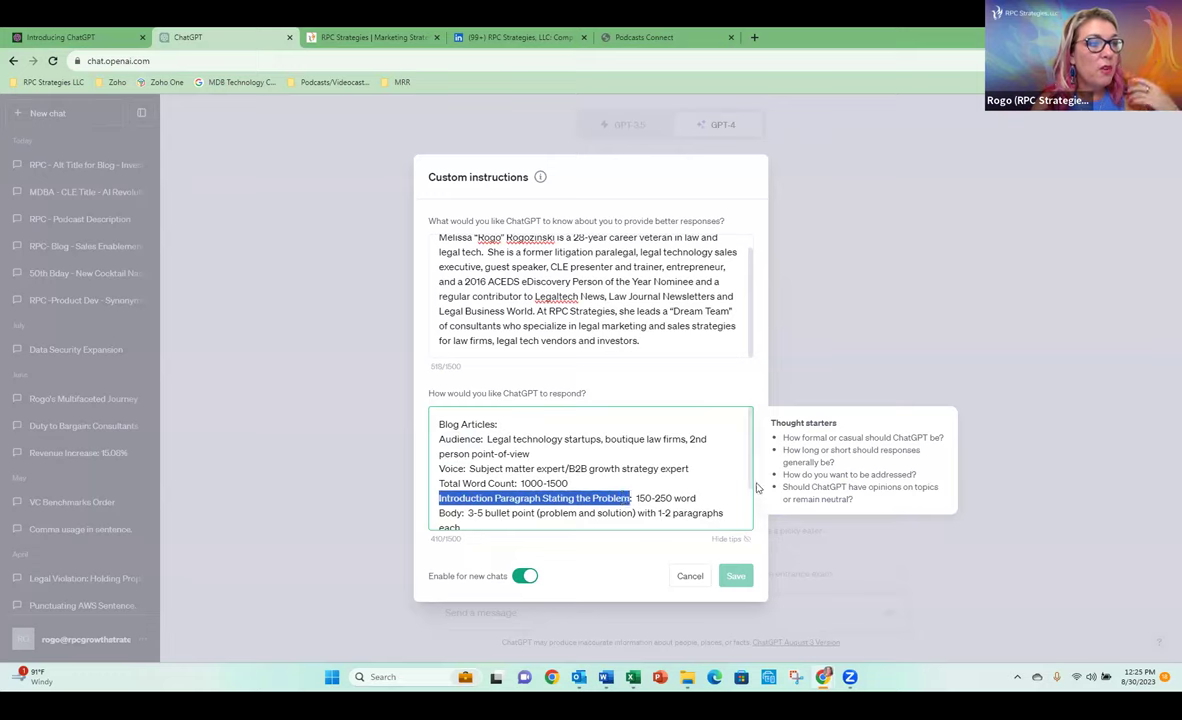
Step: Highlight the "Closing" label and the "Remove redundancies." line in the response instructions, and close the custom instructions without saving
{"action": "scroll", "coordinate": [500, 470], "scroll_direction": "down", "scroll_amount": 2}
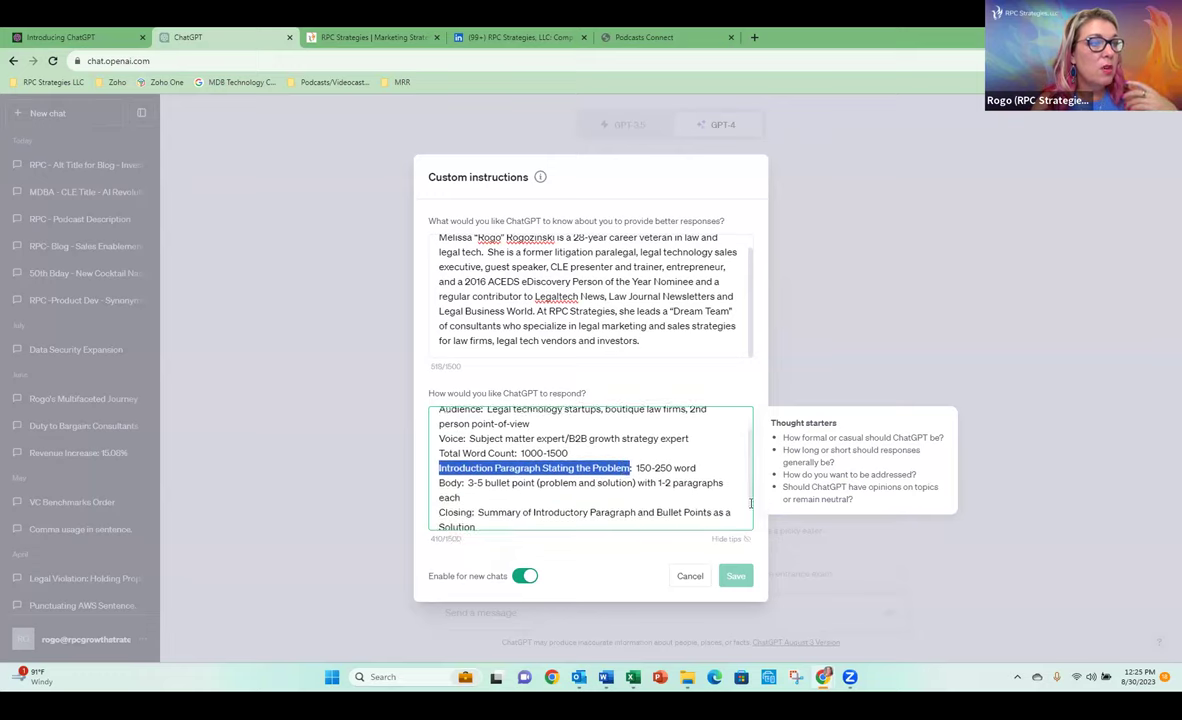
{"action": "left_click_drag", "start_coordinate": [439, 469], "coordinate": [464, 469]}
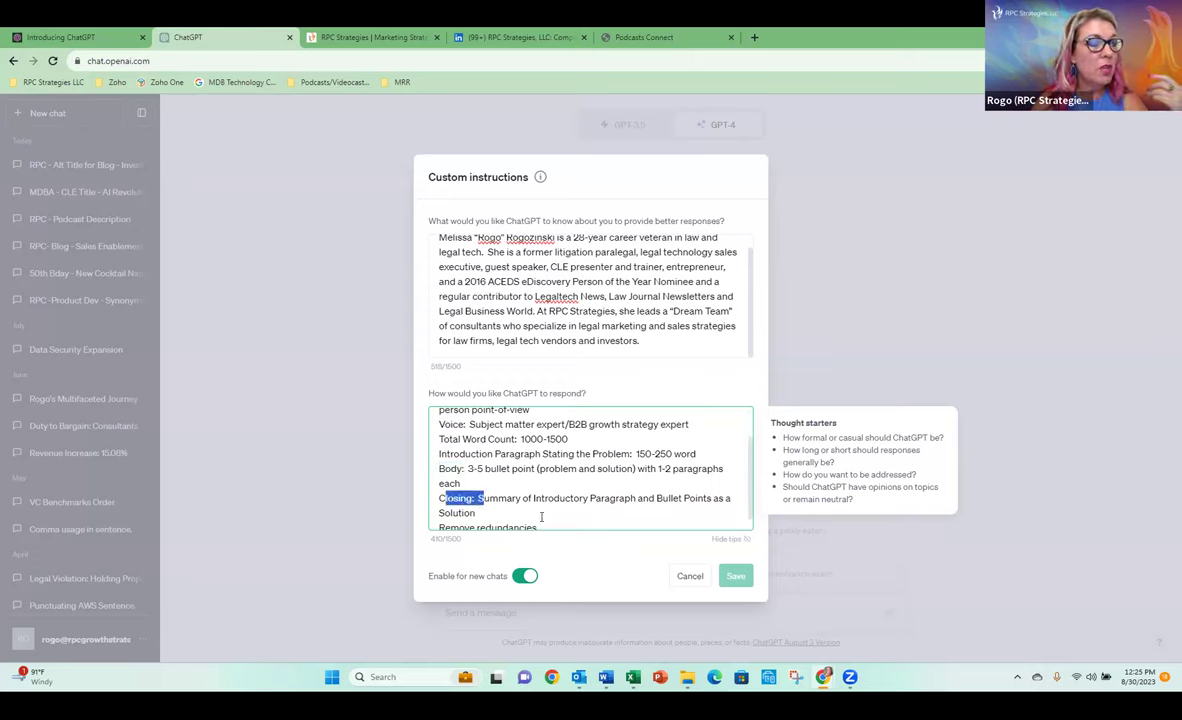
{"action": "left_click", "coordinate": [532, 524]}
{"action": "left_click_drag", "start_coordinate": [533, 512], "coordinate": [434, 514]}
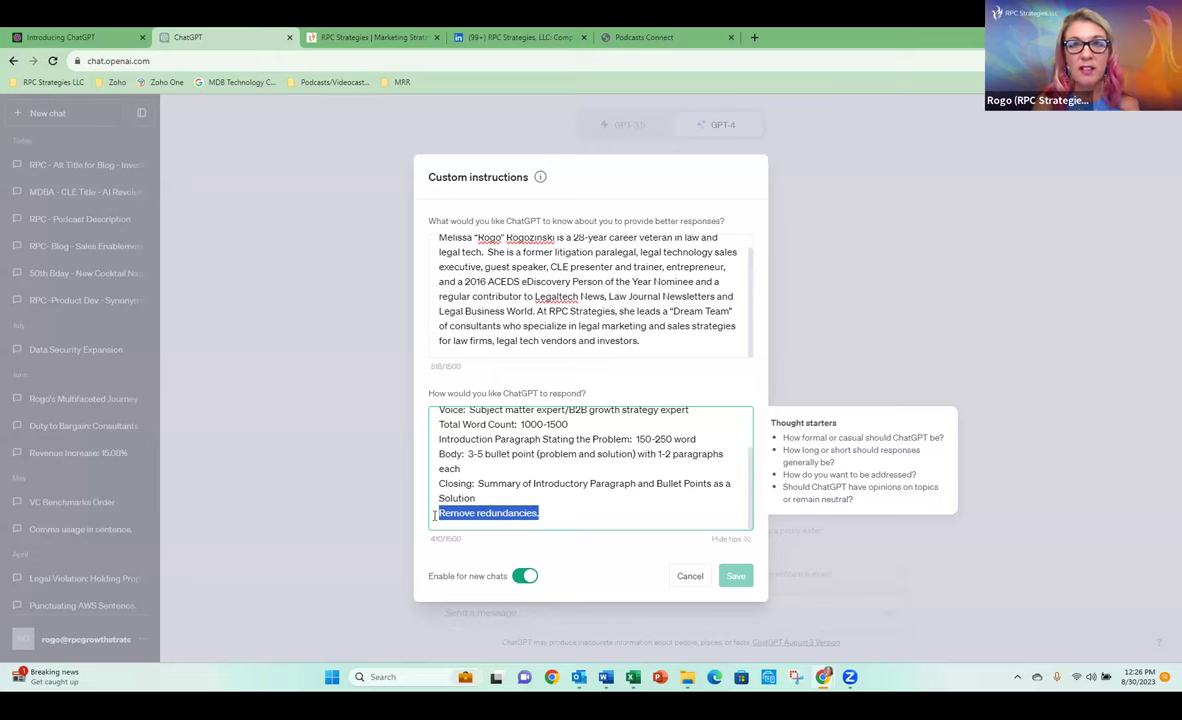
{"action": "left_click", "coordinate": [542, 512]}
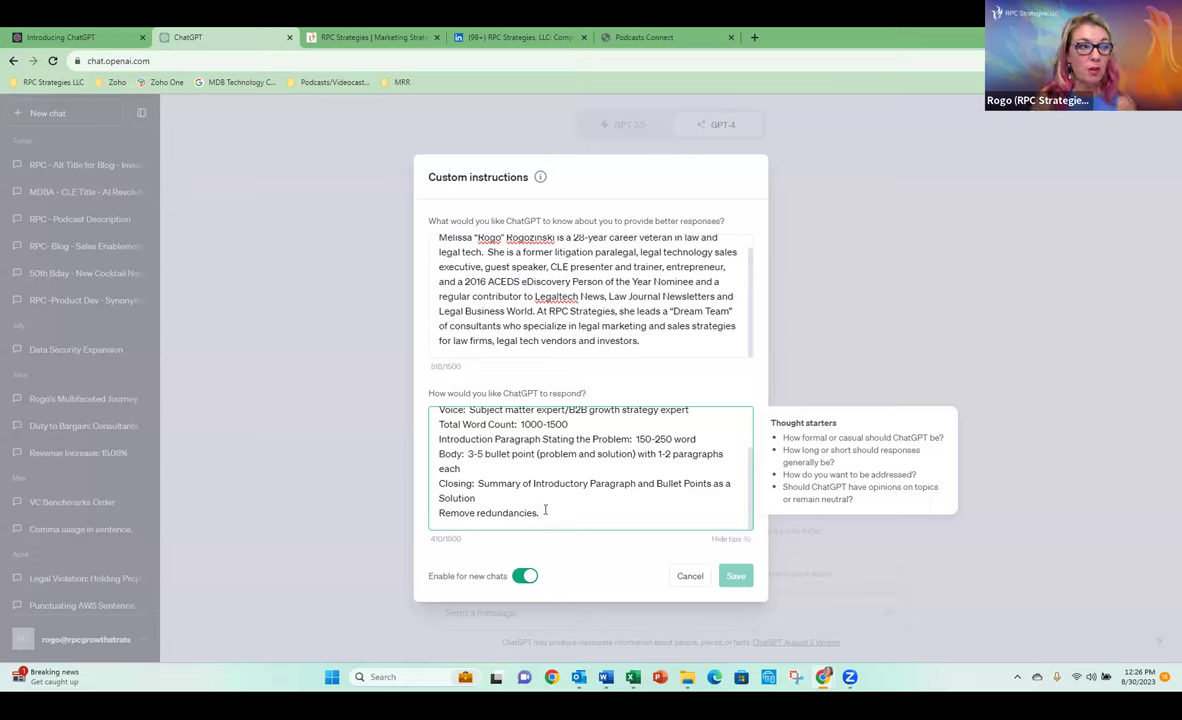
{"action": "left_click", "coordinate": [695, 578]}
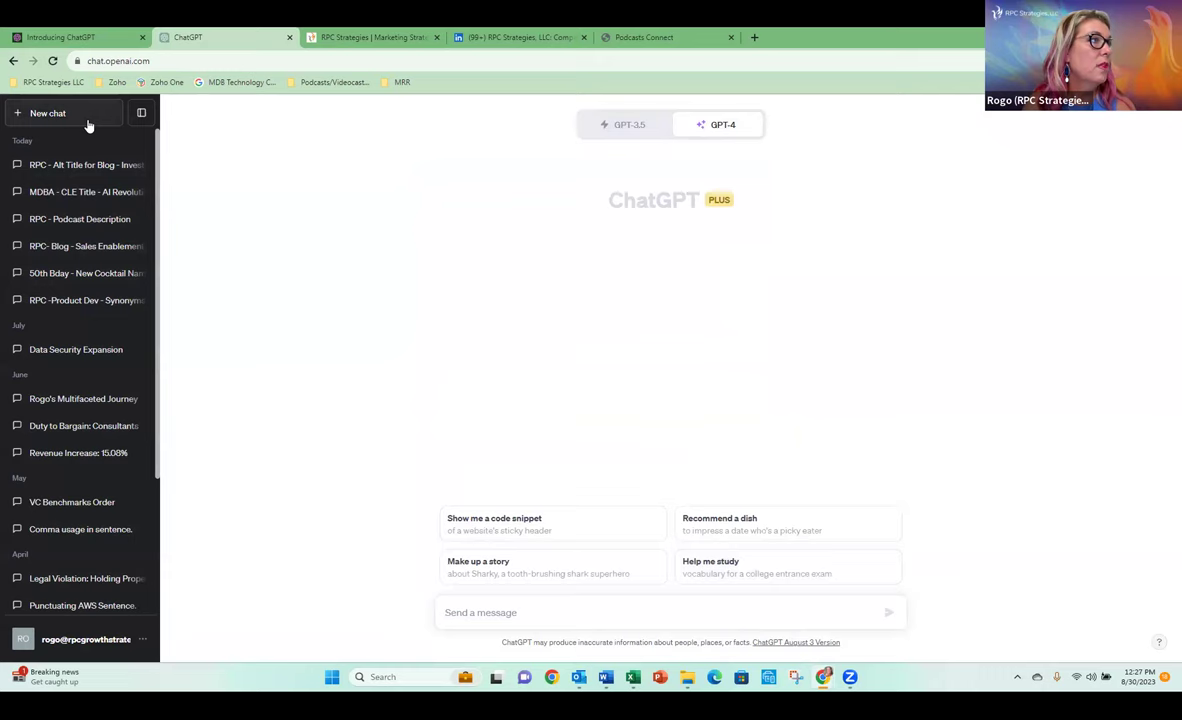
Step: Open the article "3 Marketing and Sales Considerations for Investors of Legal Tech" on the RPC Strategies blog and review its numbered sections
{"action": "left_click", "coordinate": [376, 40]}
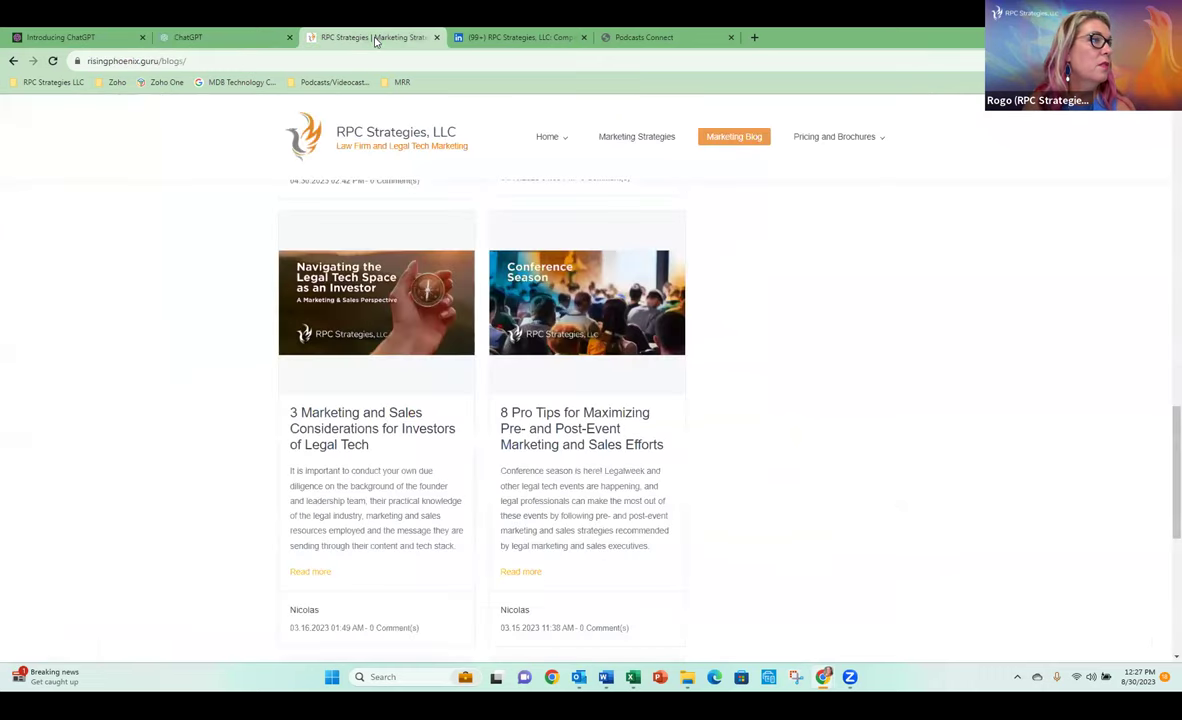
{"action": "left_click", "coordinate": [224, 40]}
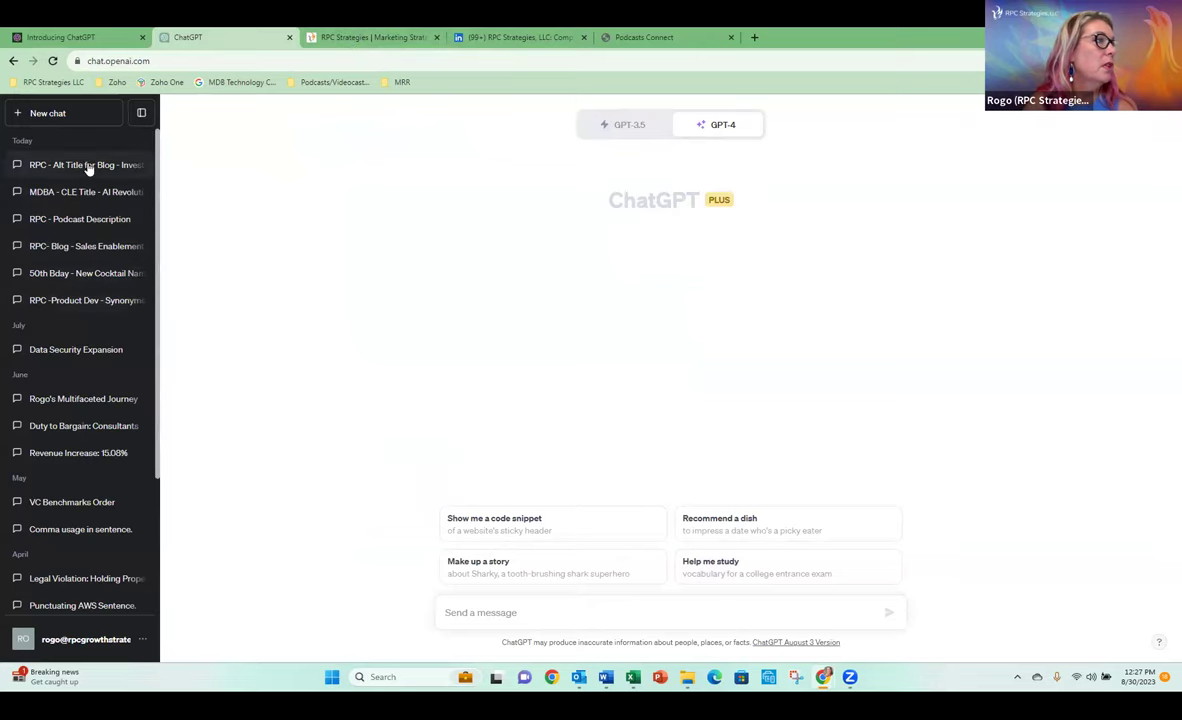
{"action": "left_click", "coordinate": [352, 40]}
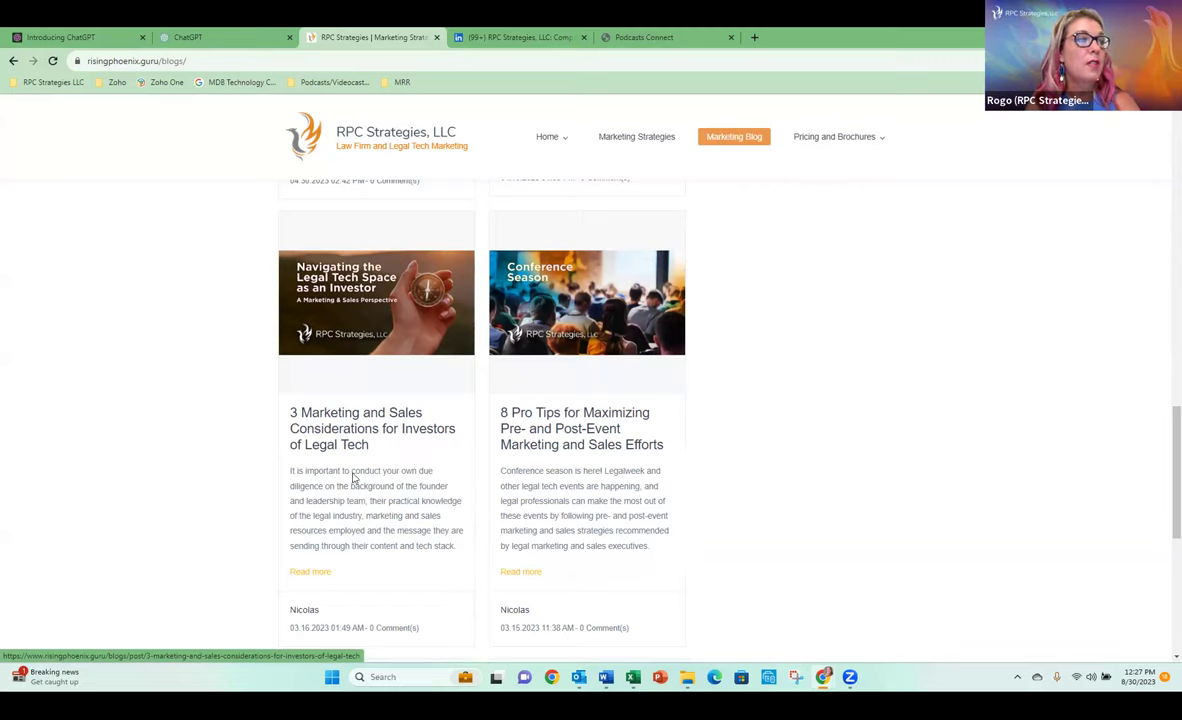
{"action": "left_click", "coordinate": [322, 572]}
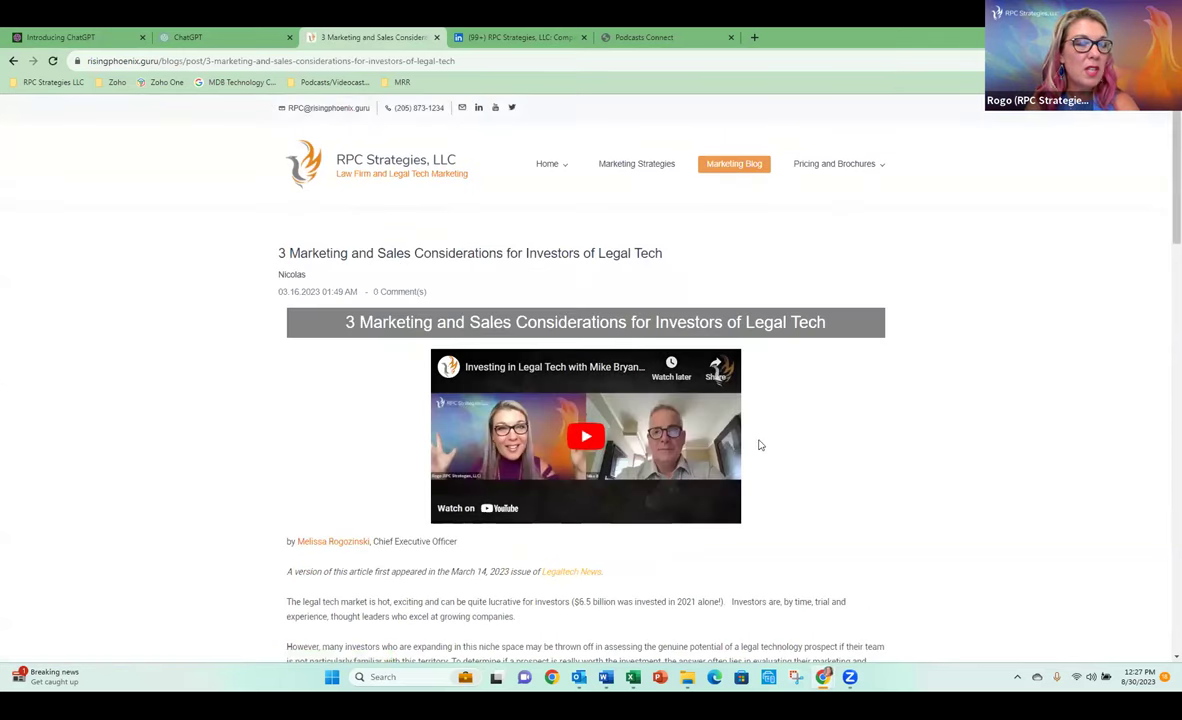
{"action": "scroll", "coordinate": [964, 551], "scroll_direction": "down", "scroll_amount": 1}
{"action": "scroll", "coordinate": [966, 553], "scroll_direction": "down", "scroll_amount": 10}
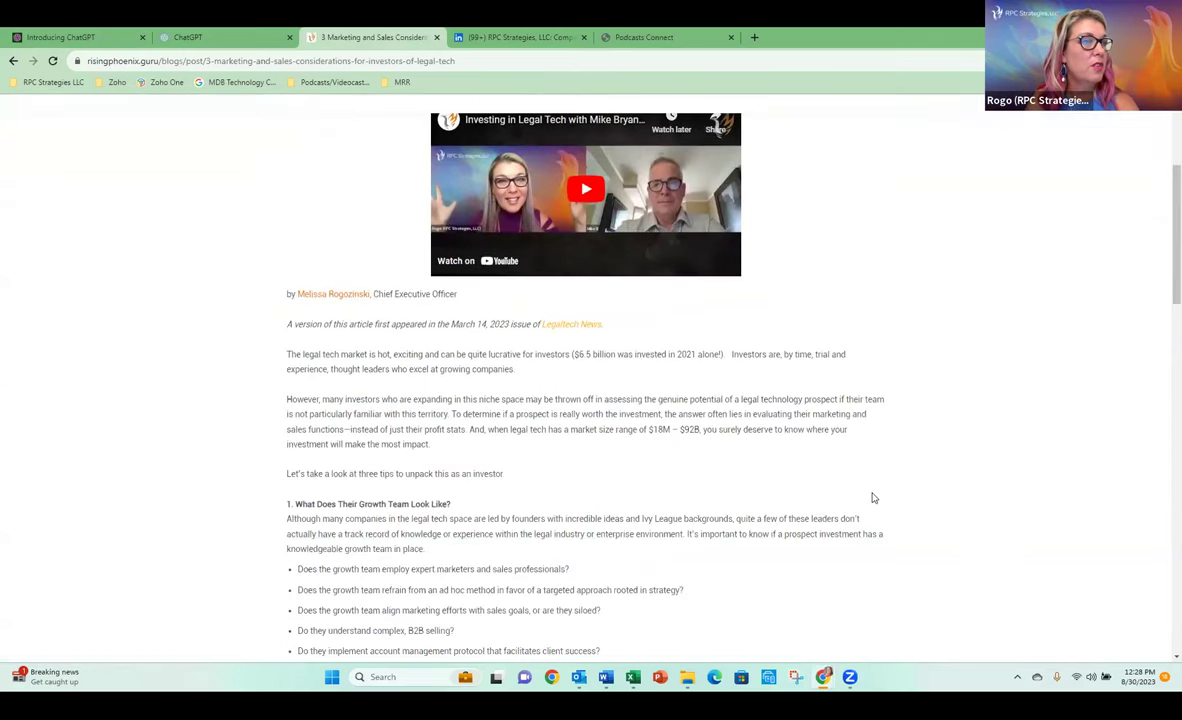
{"action": "scroll", "coordinate": [992, 454], "scroll_direction": "down", "scroll_amount": 6}
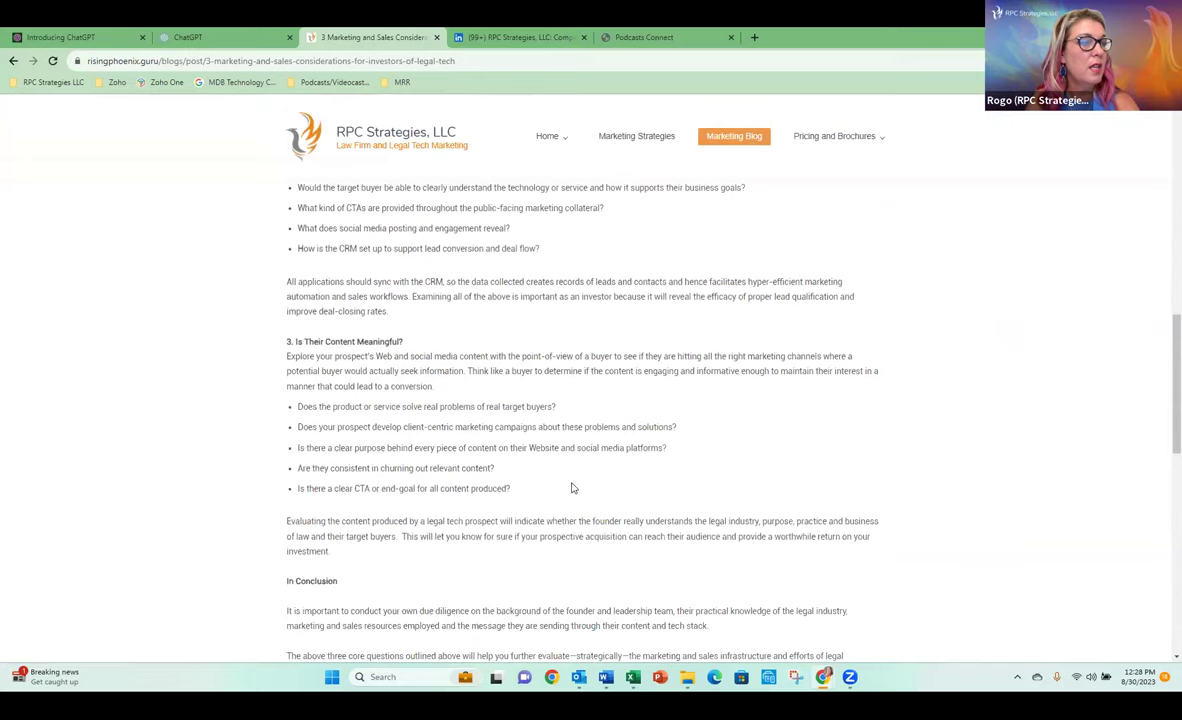
{"action": "scroll", "coordinate": [992, 454], "scroll_direction": "up", "scroll_amount": 3}
{"action": "scroll", "coordinate": [990, 455], "scroll_direction": "up", "scroll_amount": 8}
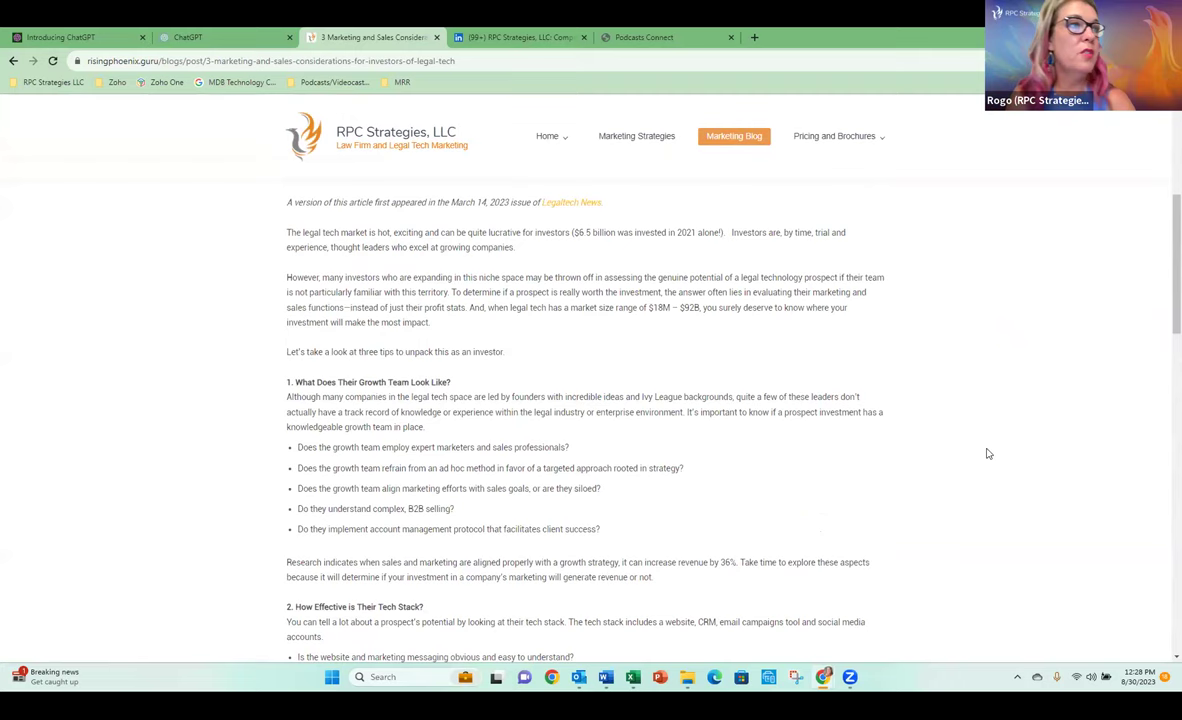
Step: Open the "RPC - Alt Title for Blog" chat in ChatGPT and highlight the opening request for 5 blog titles using a compass or "navigating" synonym
{"action": "left_click", "coordinate": [222, 41]}
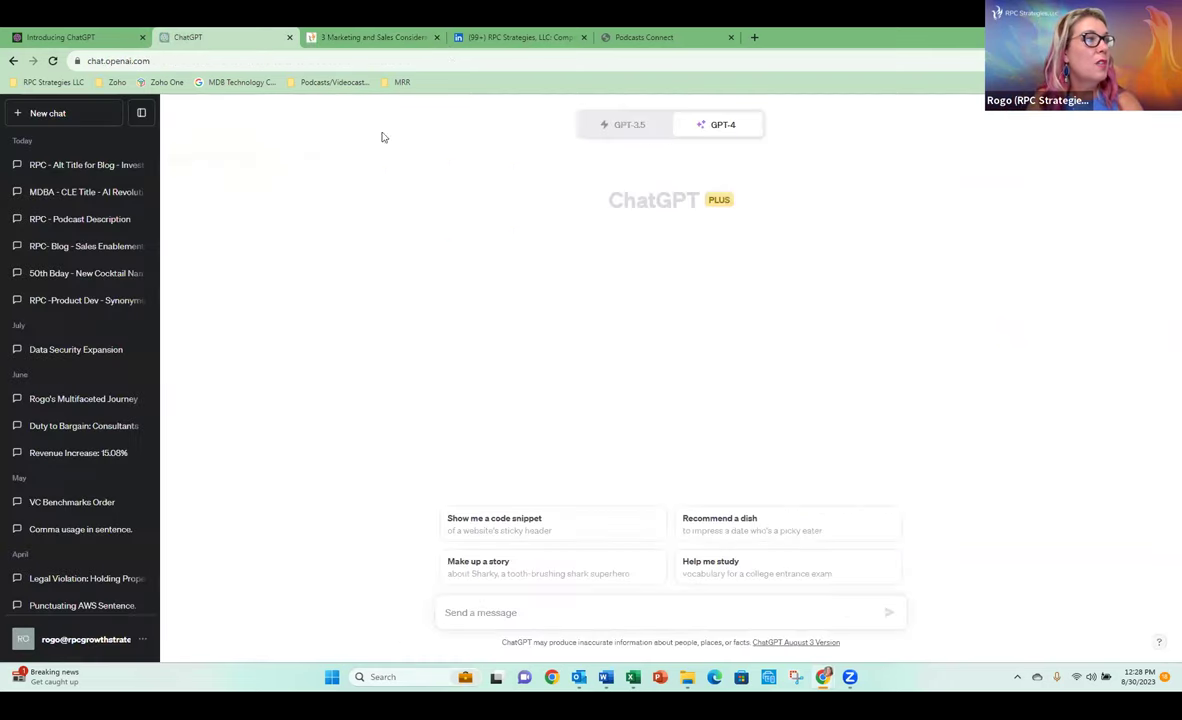
{"action": "left_click", "coordinate": [106, 170]}
{"action": "scroll", "coordinate": [981, 401], "scroll_direction": "up", "scroll_amount": 5}
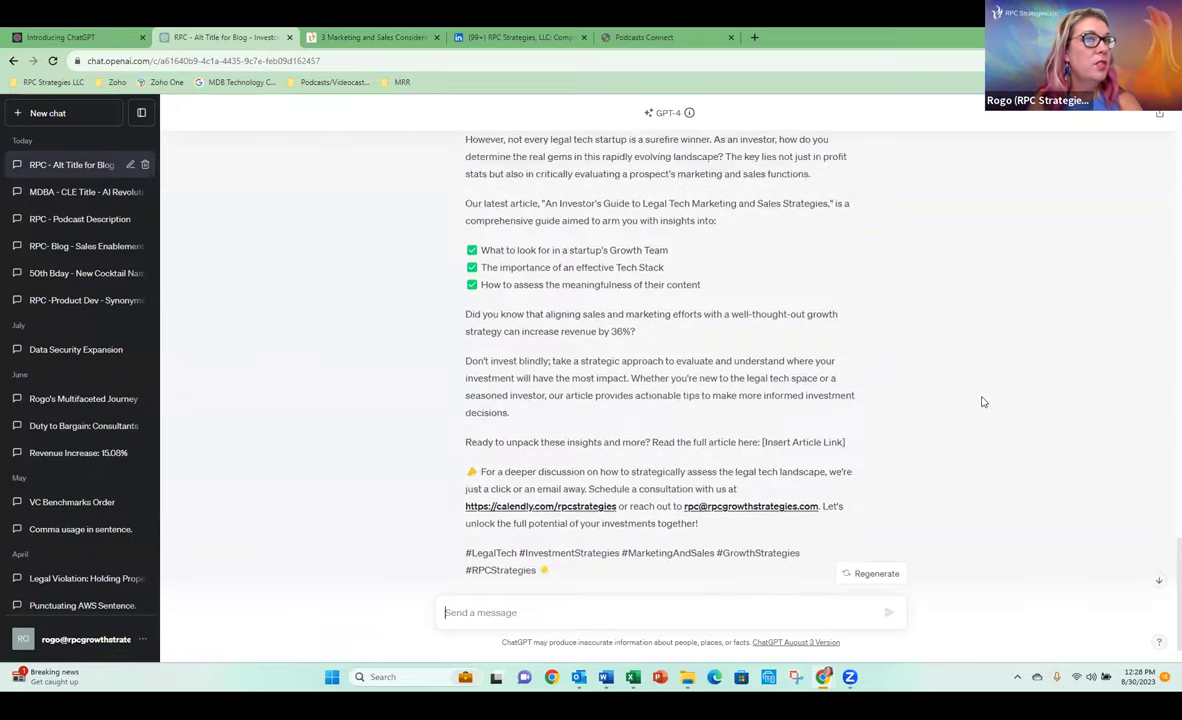
{"action": "scroll", "coordinate": [979, 377], "scroll_direction": "up", "scroll_amount": 10}
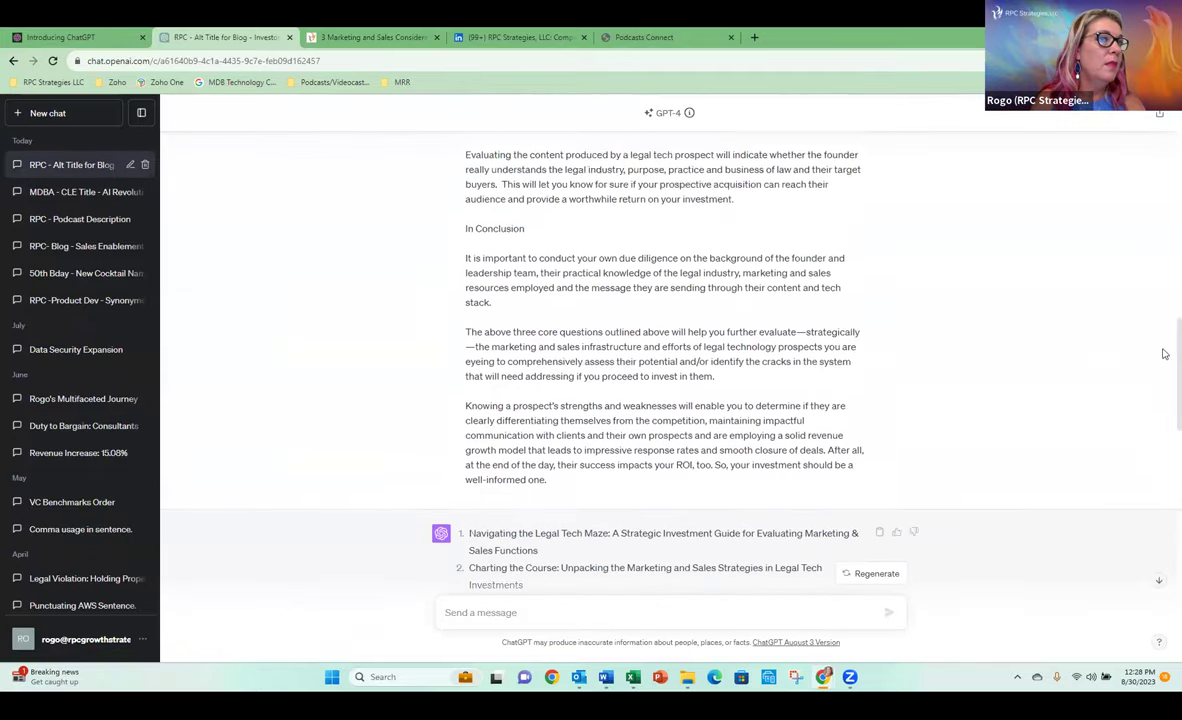
{"action": "scroll", "coordinate": [1164, 348], "scroll_direction": "up", "scroll_amount": 10}
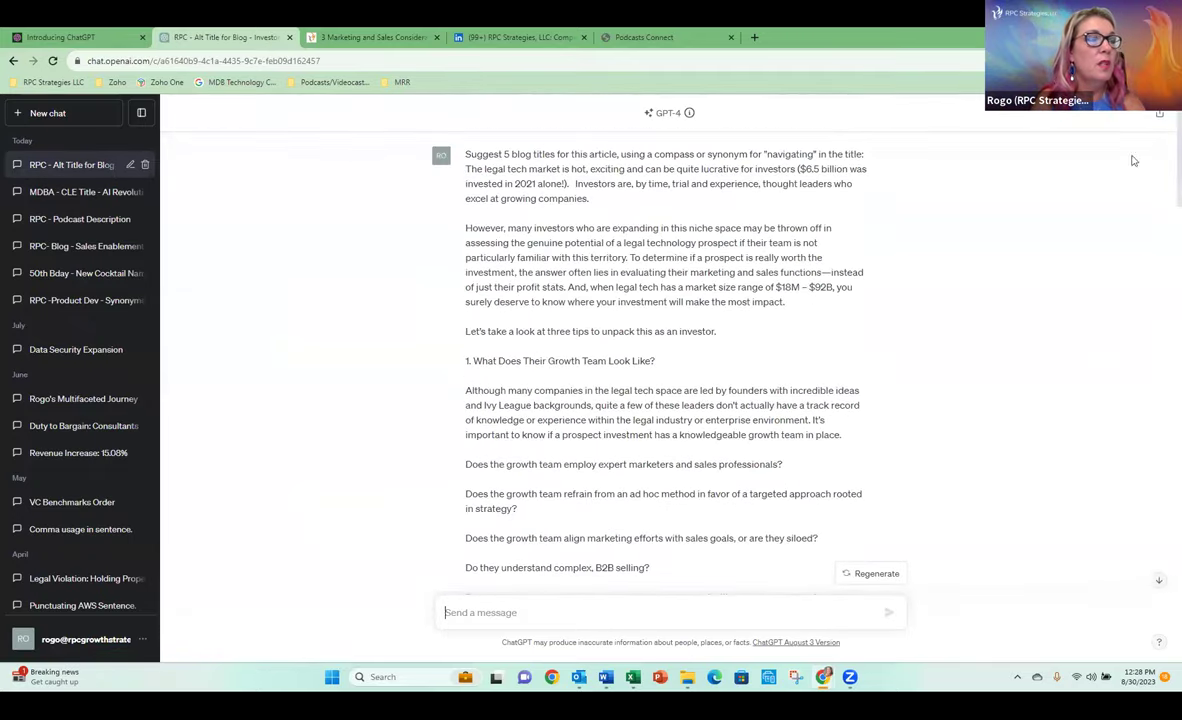
{"action": "left_click_drag", "start_coordinate": [463, 154], "coordinate": [605, 198]}
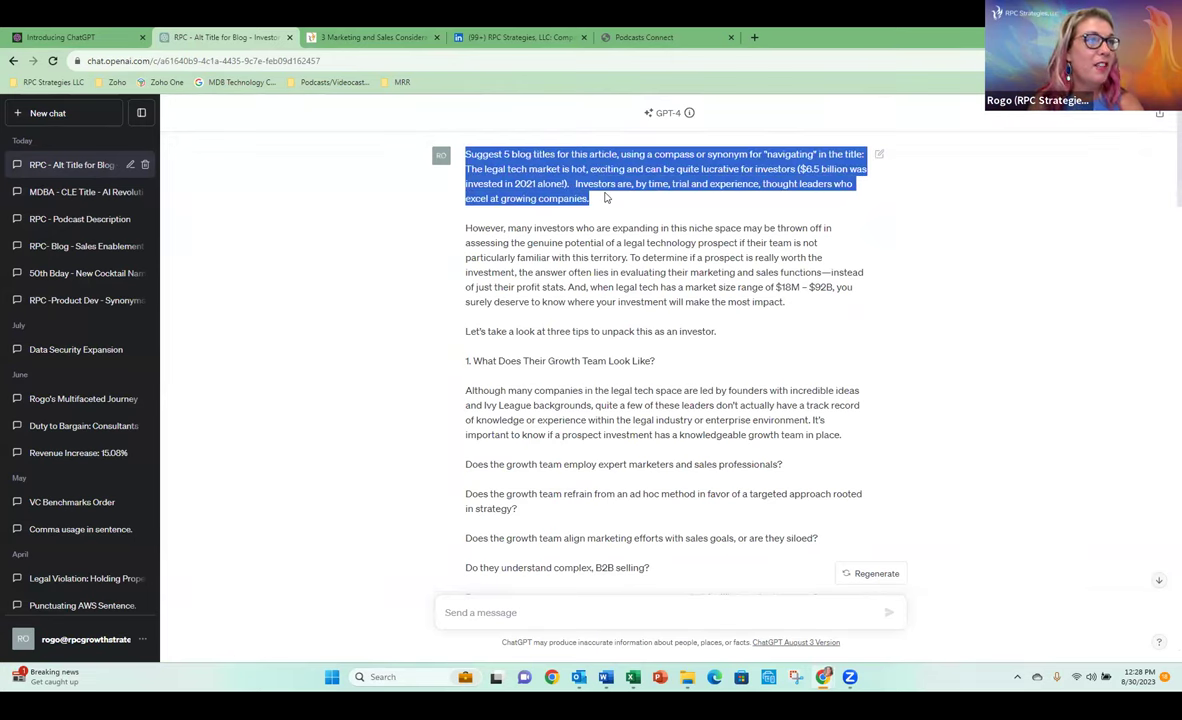
{"action": "left_click_drag", "start_coordinate": [605, 198], "coordinate": [865, 155]}
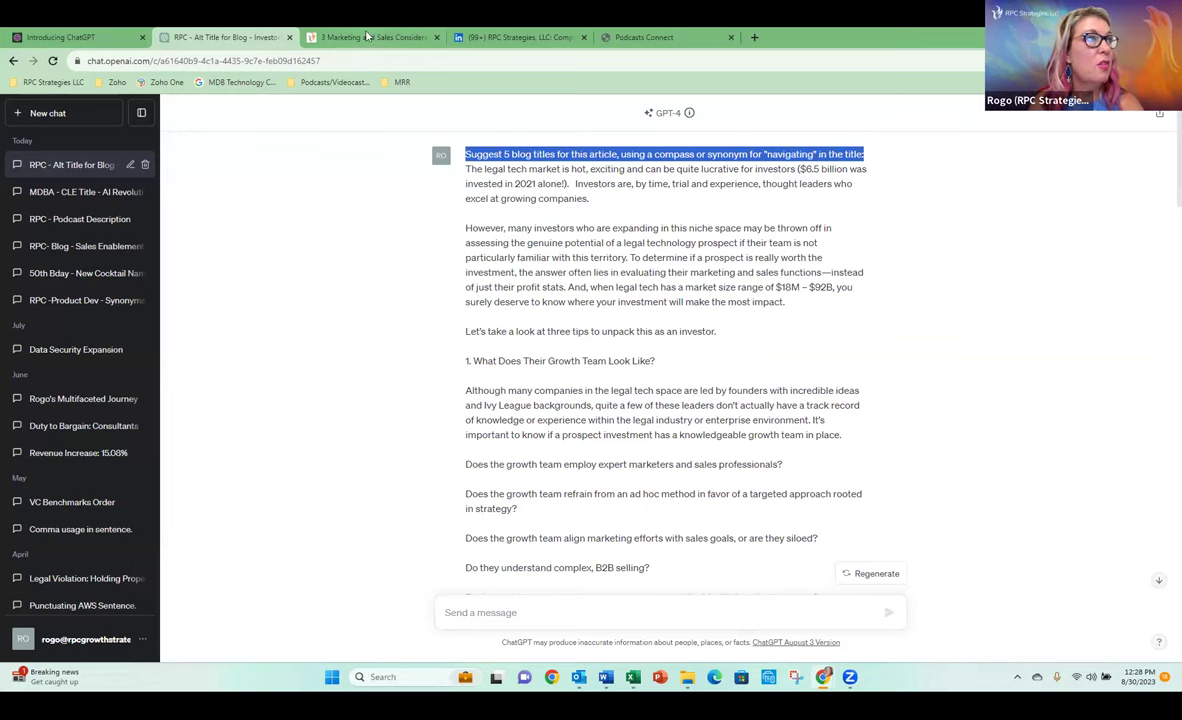
Step: Go back to the blog listing to view the investor article's compass image, and return to the alternative title chat
{"action": "mouse_move", "coordinate": [366, 38]}
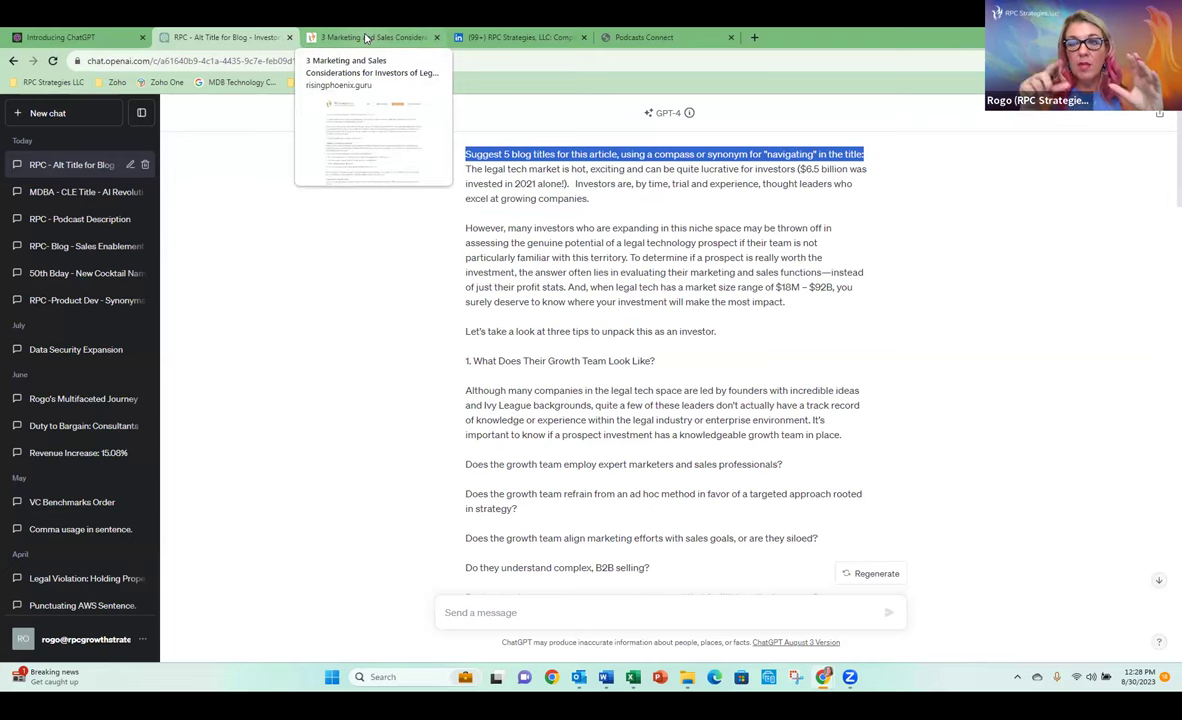
{"action": "left_click", "coordinate": [366, 38]}
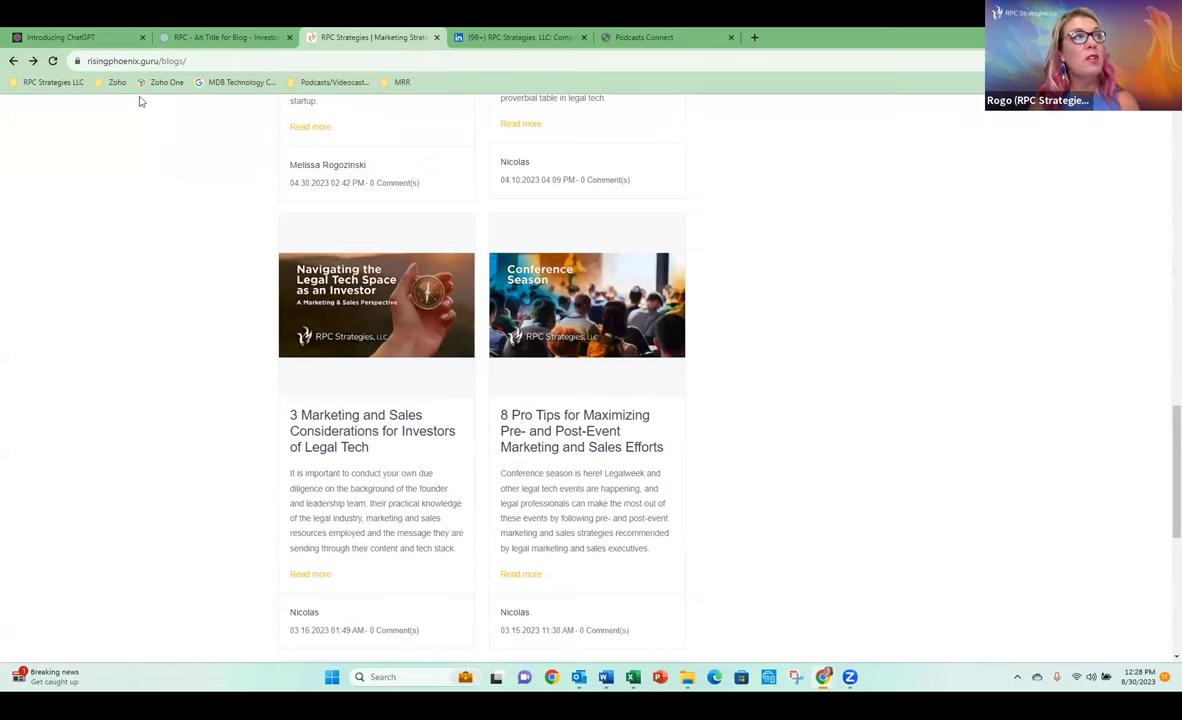
{"action": "mouse_move", "coordinate": [226, 43]}
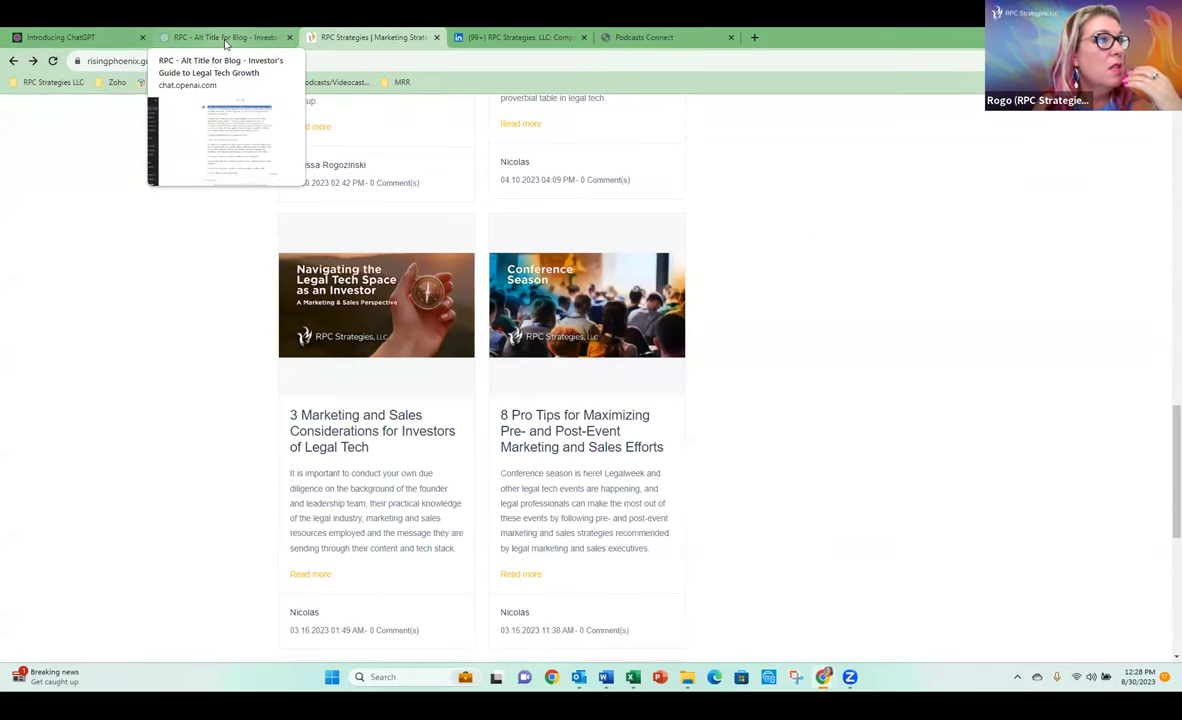
{"action": "left_click", "coordinate": [226, 40]}
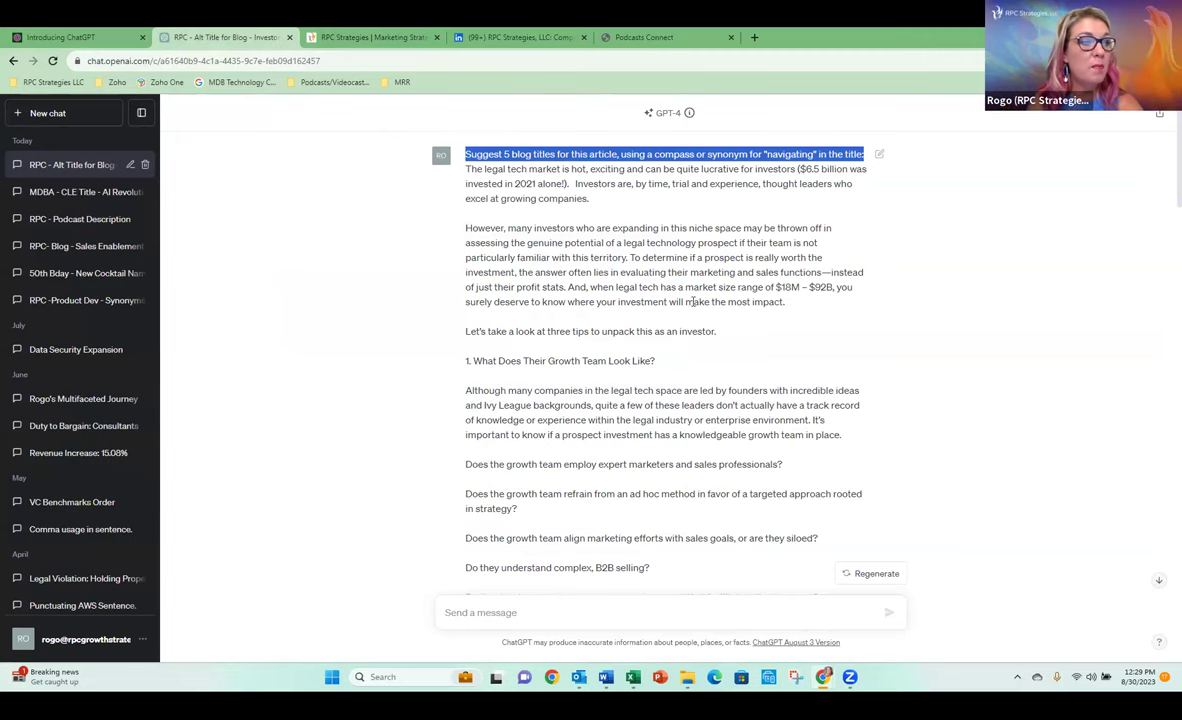
Step: Highlight the five suggested blog titles in ChatGPT's first answer
{"action": "scroll", "coordinate": [694, 303], "scroll_direction": "down", "scroll_amount": 10}
{"action": "scroll", "coordinate": [799, 359], "scroll_direction": "down", "scroll_amount": 8}
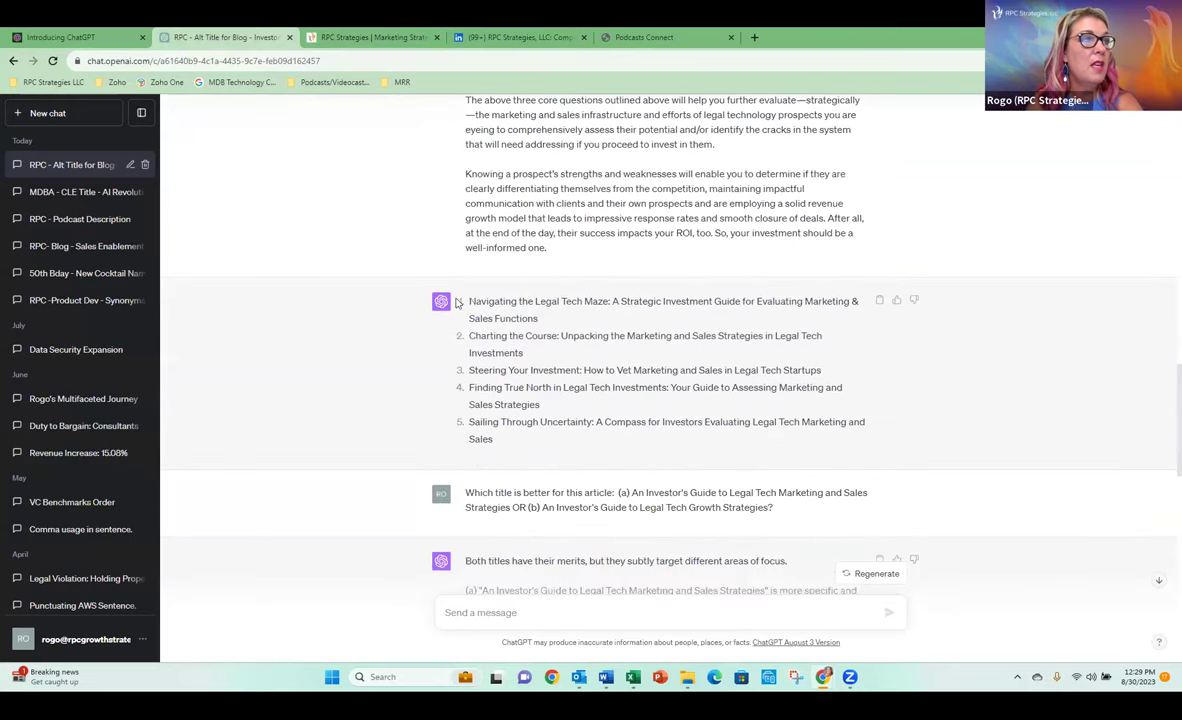
{"action": "left_click_drag", "start_coordinate": [495, 442], "coordinate": [469, 301]}
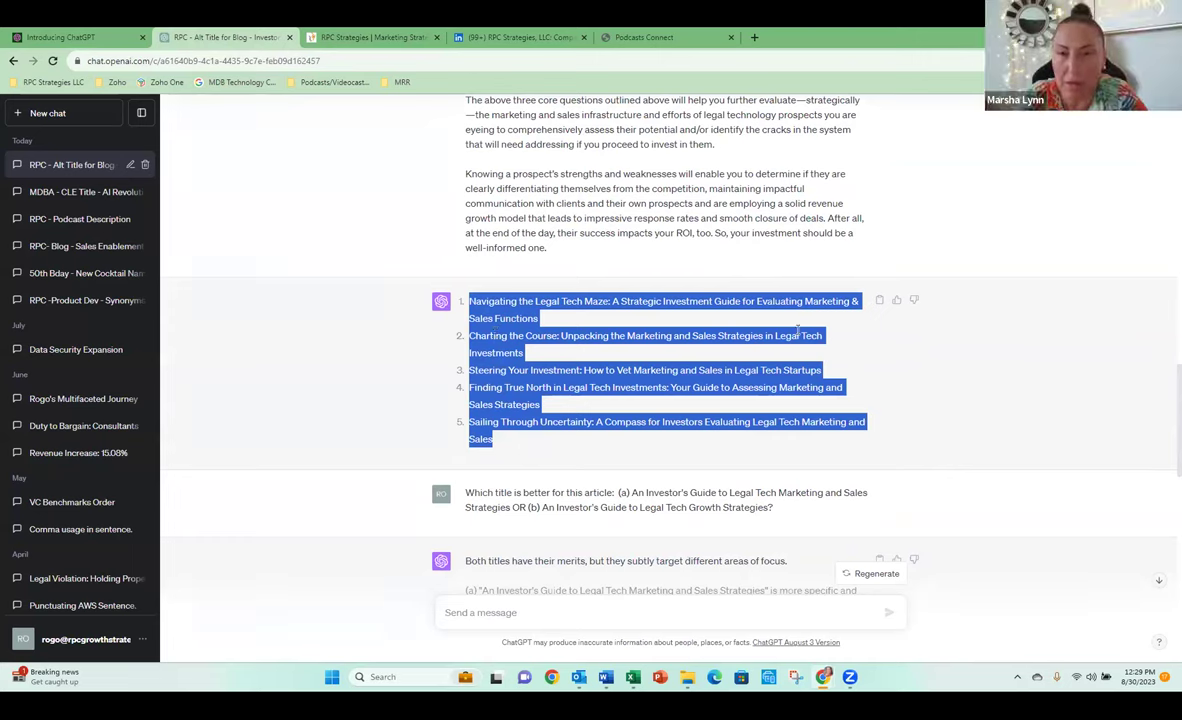
Step: Review the original prompt and its pasted article again, and return to the suggested titles and the title comparison question
{"action": "scroll", "coordinate": [742, 298], "scroll_direction": "up", "scroll_amount": 10}
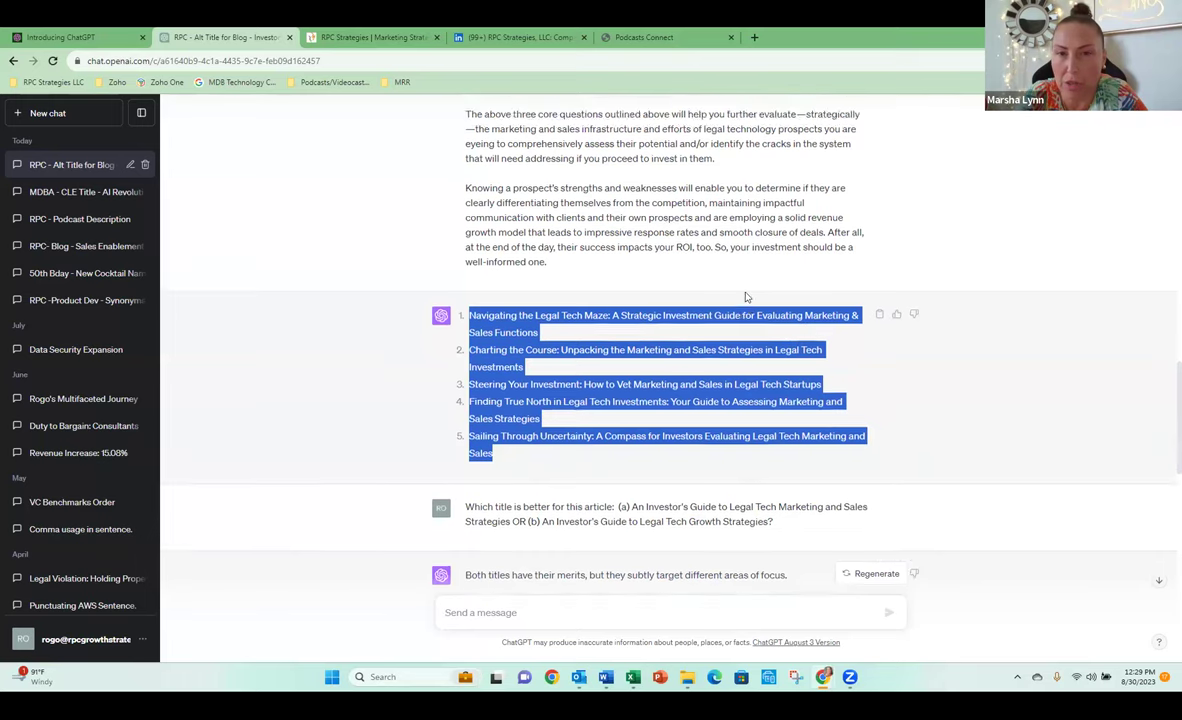
{"action": "scroll", "coordinate": [735, 298], "scroll_direction": "up", "scroll_amount": 10}
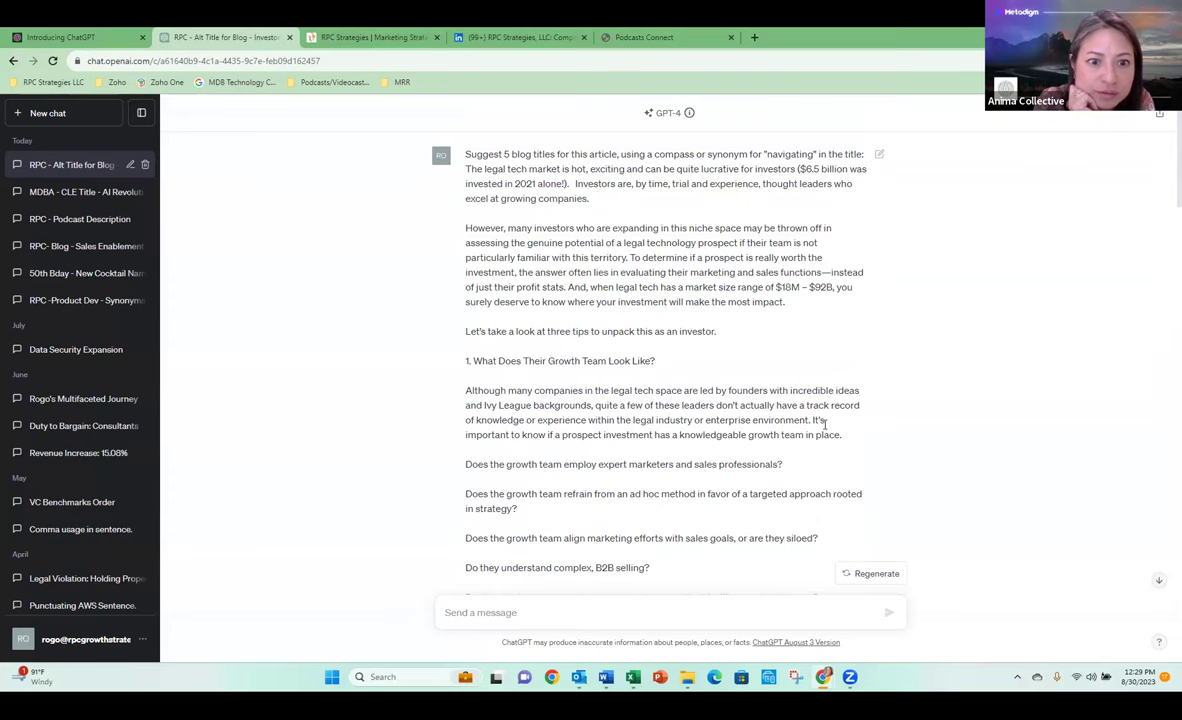
{"action": "scroll", "coordinate": [825, 424], "scroll_direction": "down", "scroll_amount": 15}
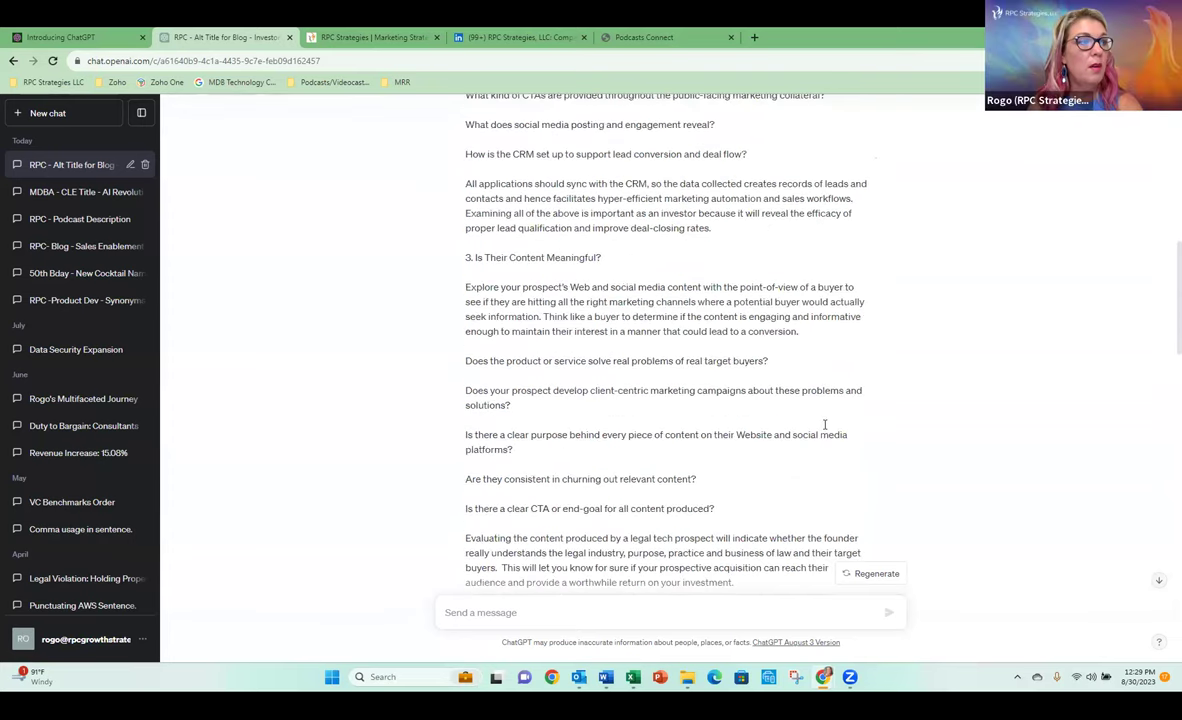
{"action": "scroll", "coordinate": [825, 424], "scroll_direction": "down", "scroll_amount": 3}
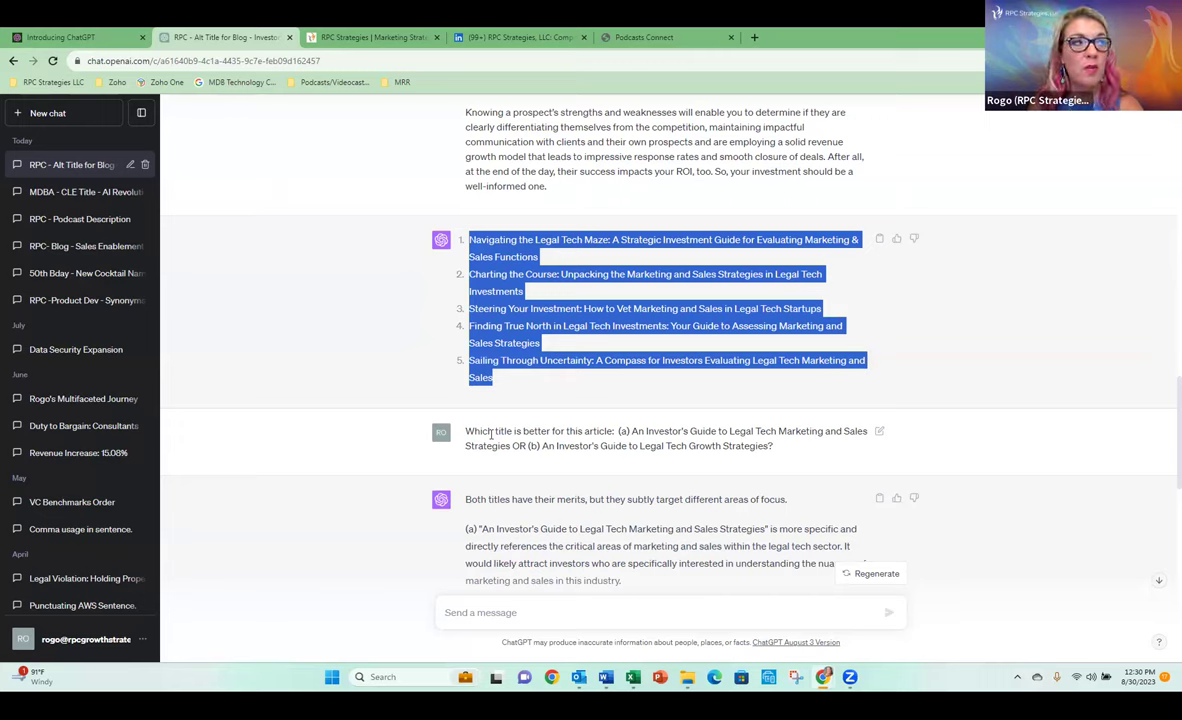
Step: Highlight the question comparing titles (a) and (b), and the words "Your Guide" in the fourth suggested title
{"action": "left_click_drag", "start_coordinate": [466, 431], "coordinate": [785, 446]}
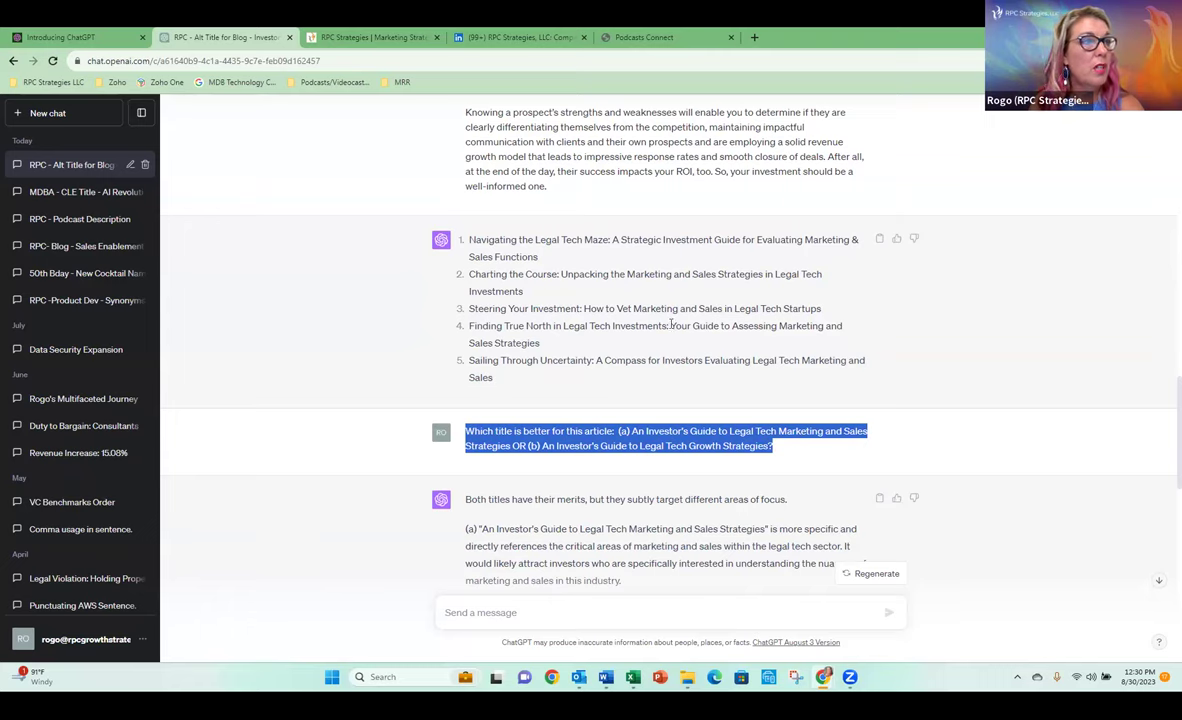
{"action": "left_click_drag", "start_coordinate": [671, 325], "coordinate": [720, 325]}
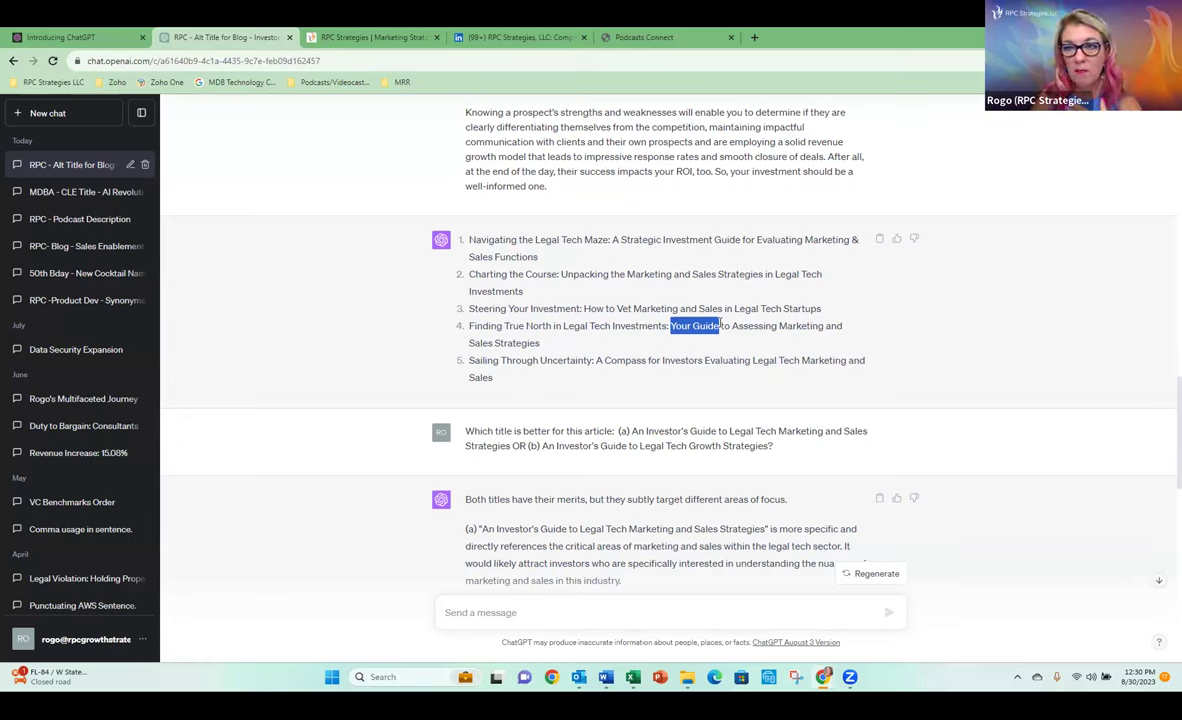
{"action": "left_click", "coordinate": [468, 431]}
{"action": "left_click_drag", "start_coordinate": [468, 431], "coordinate": [772, 446]}
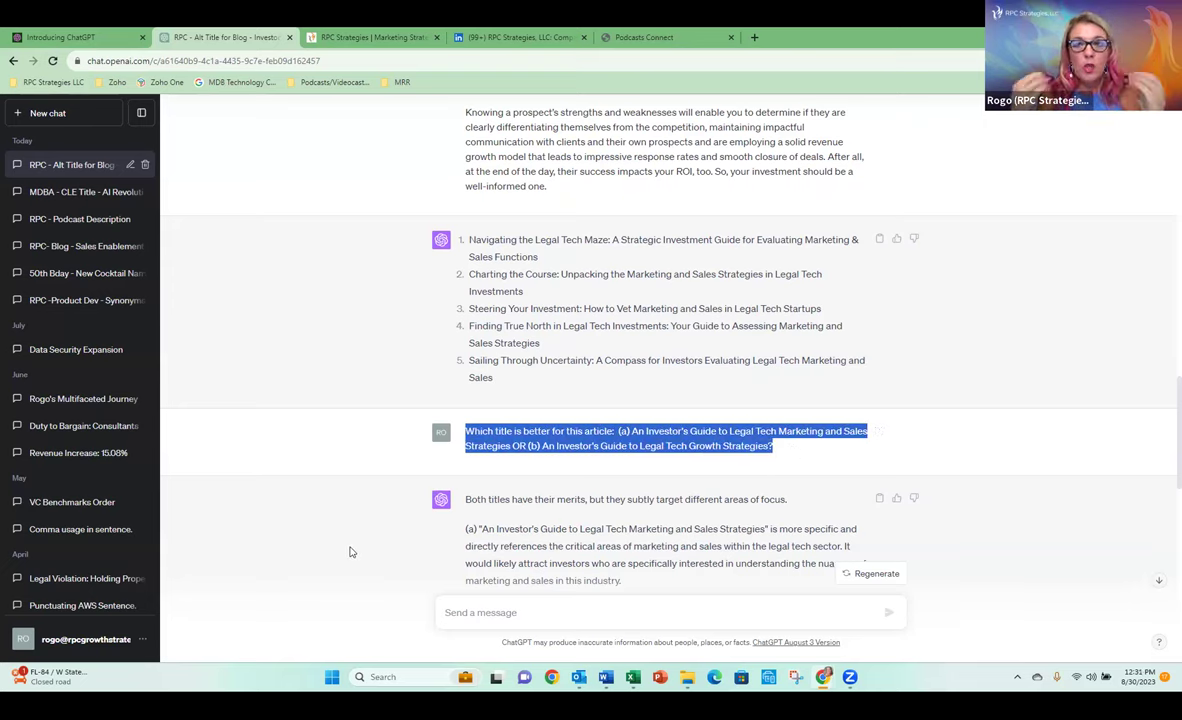
Step: Read ChatGPT's comparison of the two titles, the request for a 250 word LinkedIn company page post, and the generated copy
{"action": "scroll", "coordinate": [343, 543], "scroll_direction": "down", "scroll_amount": 2}
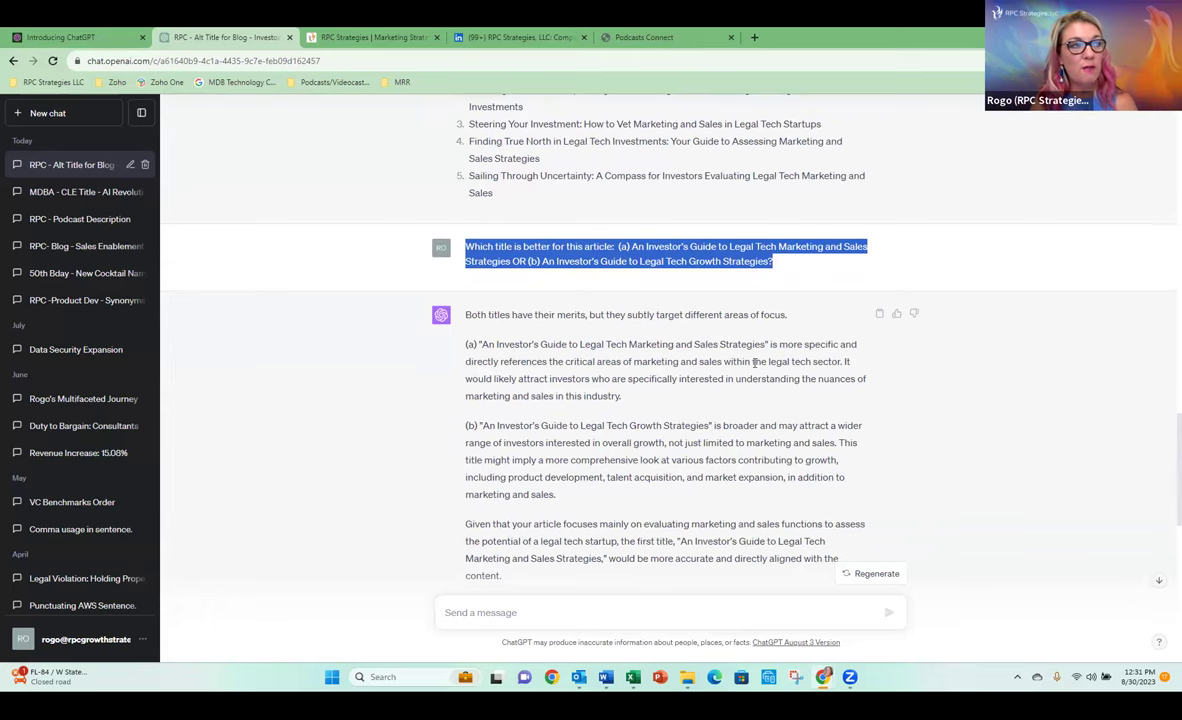
{"action": "scroll", "coordinate": [754, 363], "scroll_direction": "down", "scroll_amount": 1}
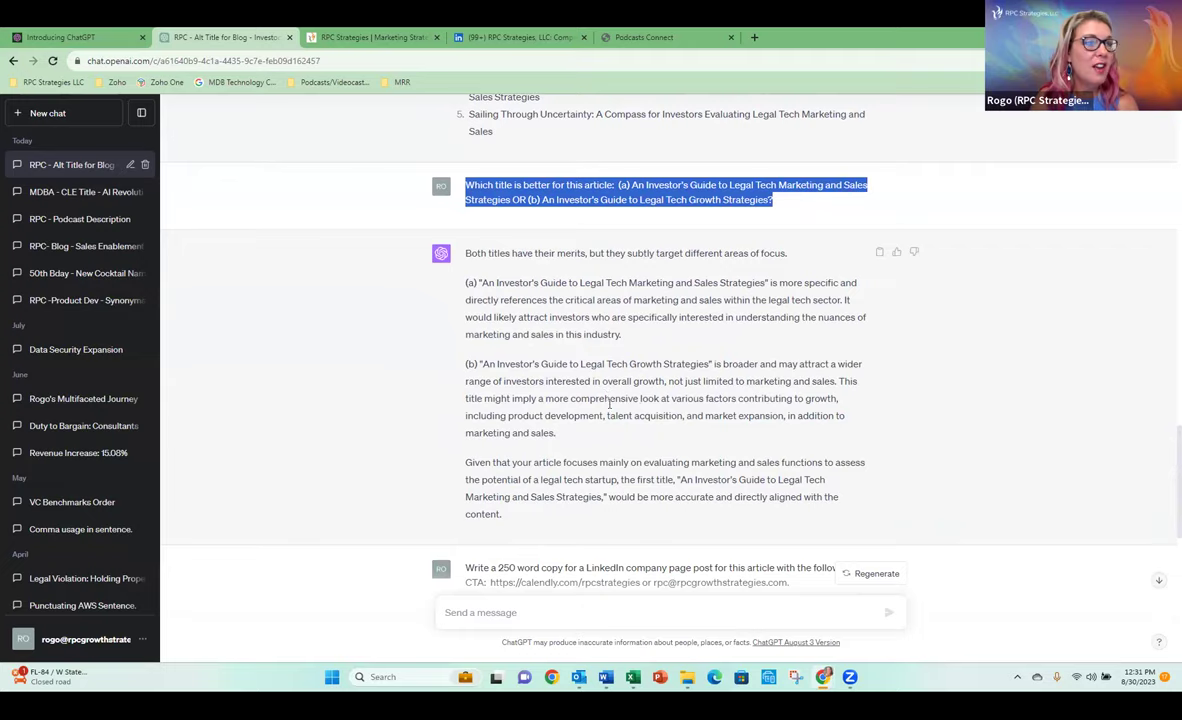
{"action": "scroll", "coordinate": [562, 370], "scroll_direction": "down", "scroll_amount": 3}
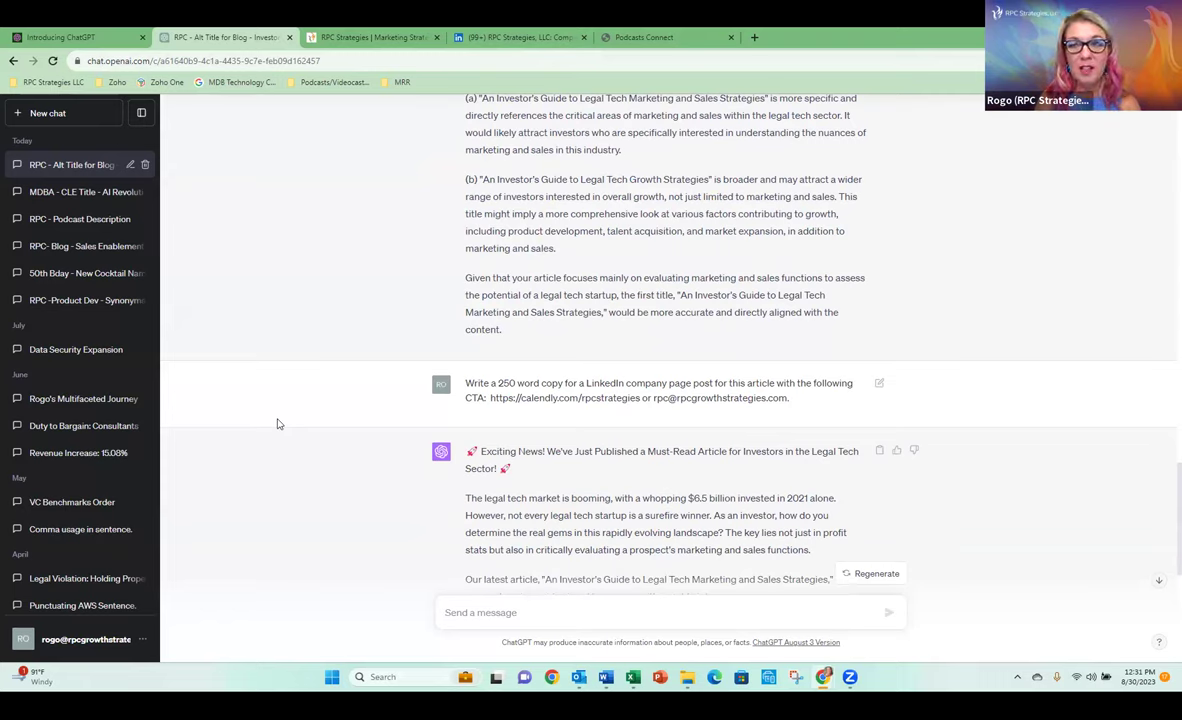
{"action": "scroll", "coordinate": [306, 446], "scroll_direction": "down", "scroll_amount": 3}
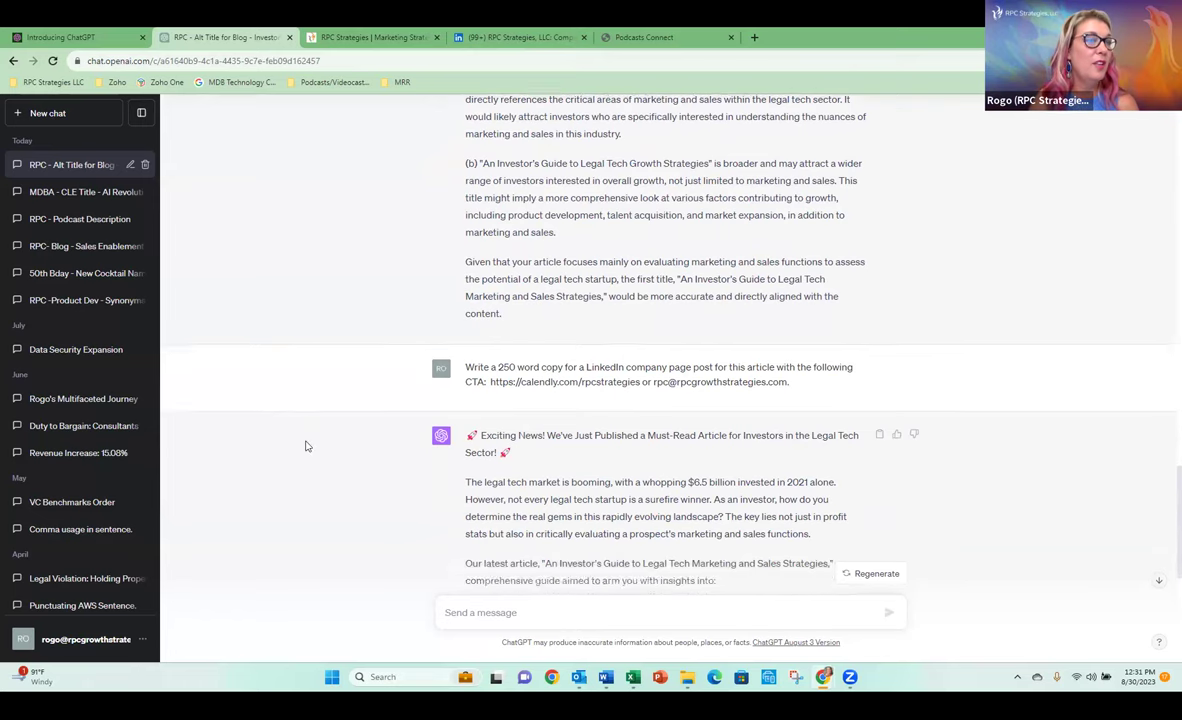
{"action": "scroll", "coordinate": [311, 446], "scroll_direction": "down", "scroll_amount": 4}
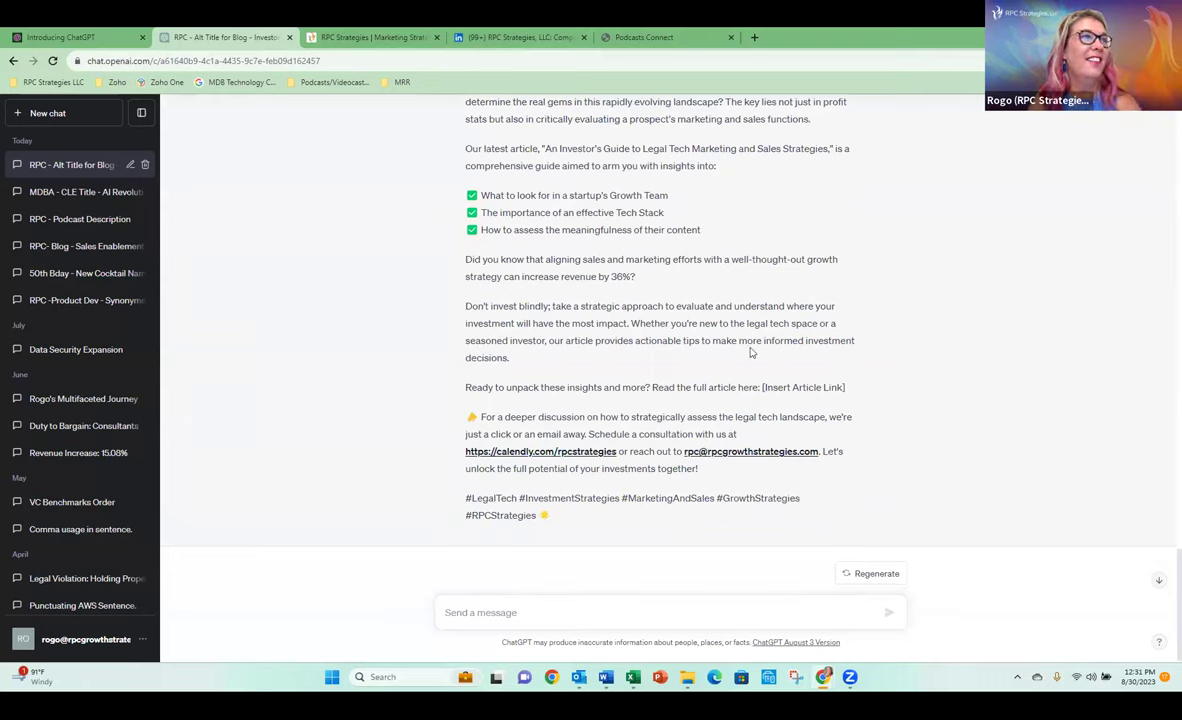
Step: Switch to the RPC Strategies LinkedIn page and expand the published post announcing the legal tech investor article
{"action": "left_click", "coordinate": [498, 38]}
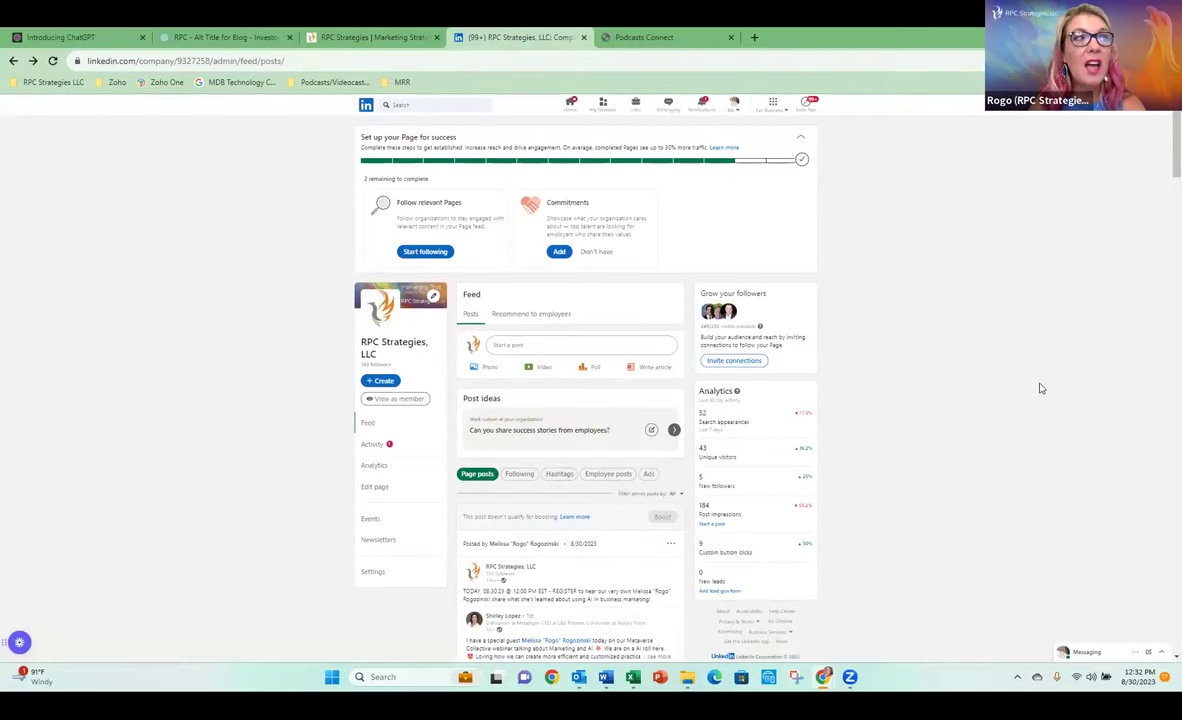
{"action": "scroll", "coordinate": [1040, 388], "scroll_direction": "down", "scroll_amount": 5}
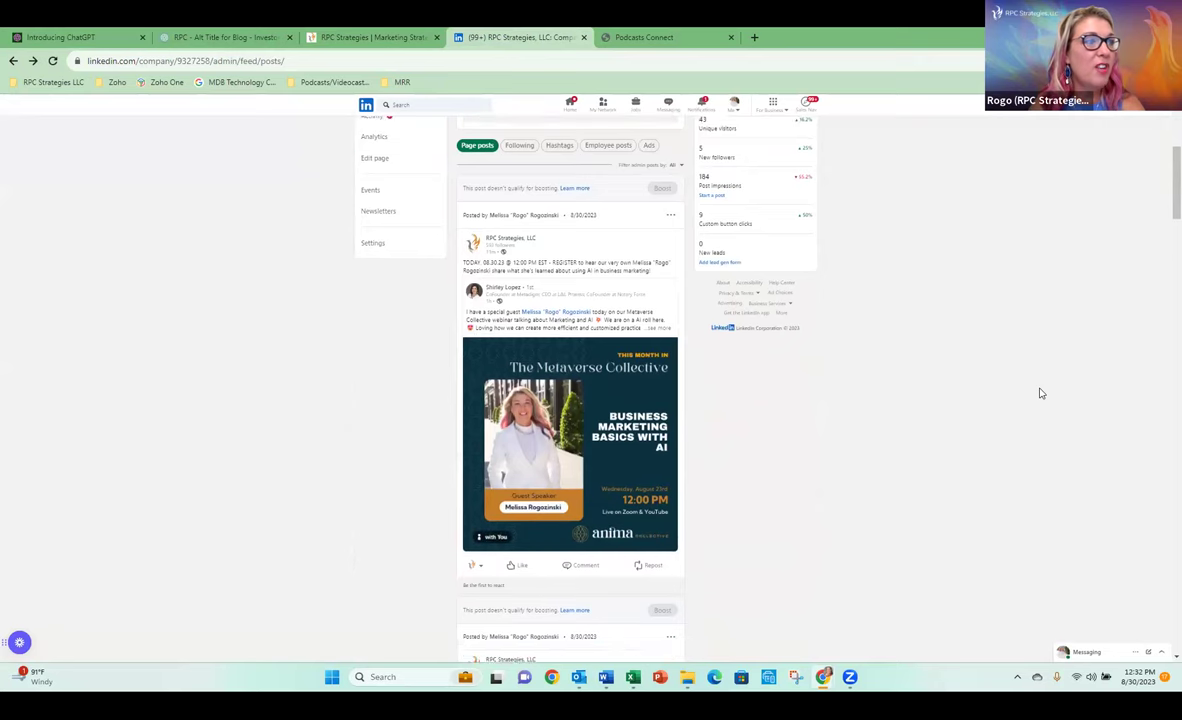
{"action": "scroll", "coordinate": [1040, 393], "scroll_direction": "down", "scroll_amount": 4}
{"action": "left_click", "coordinate": [657, 416]}
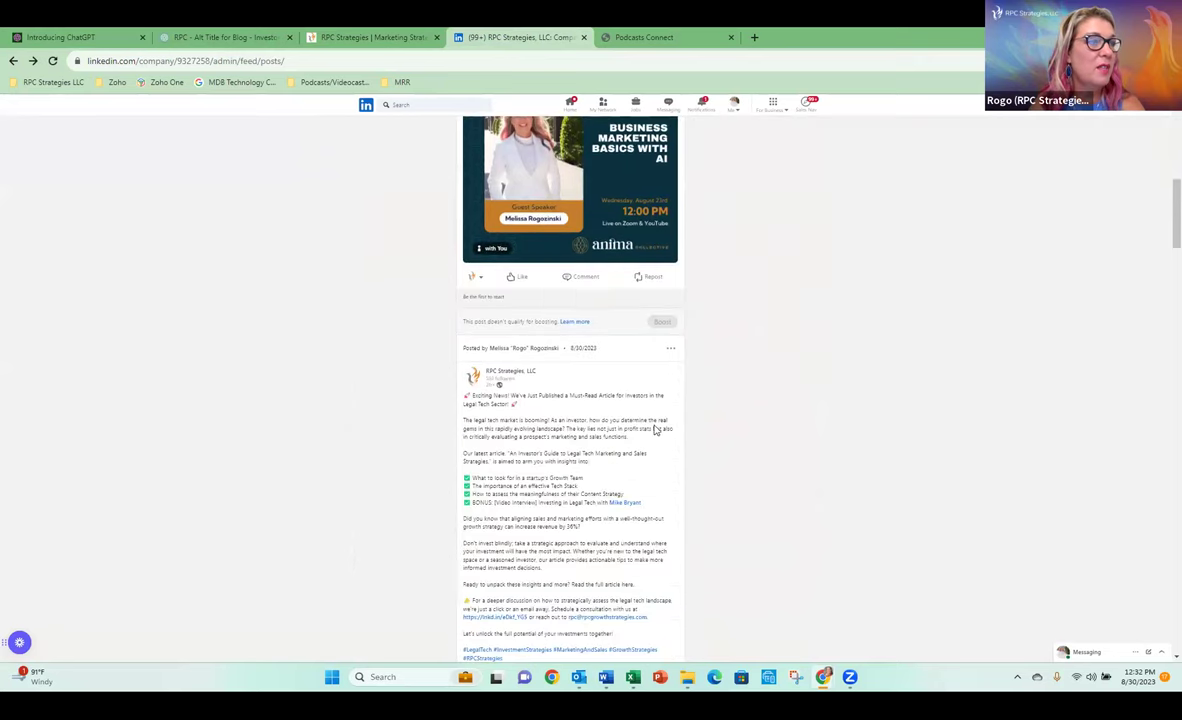
{"action": "scroll", "coordinate": [655, 428], "scroll_direction": "down", "scroll_amount": 5}
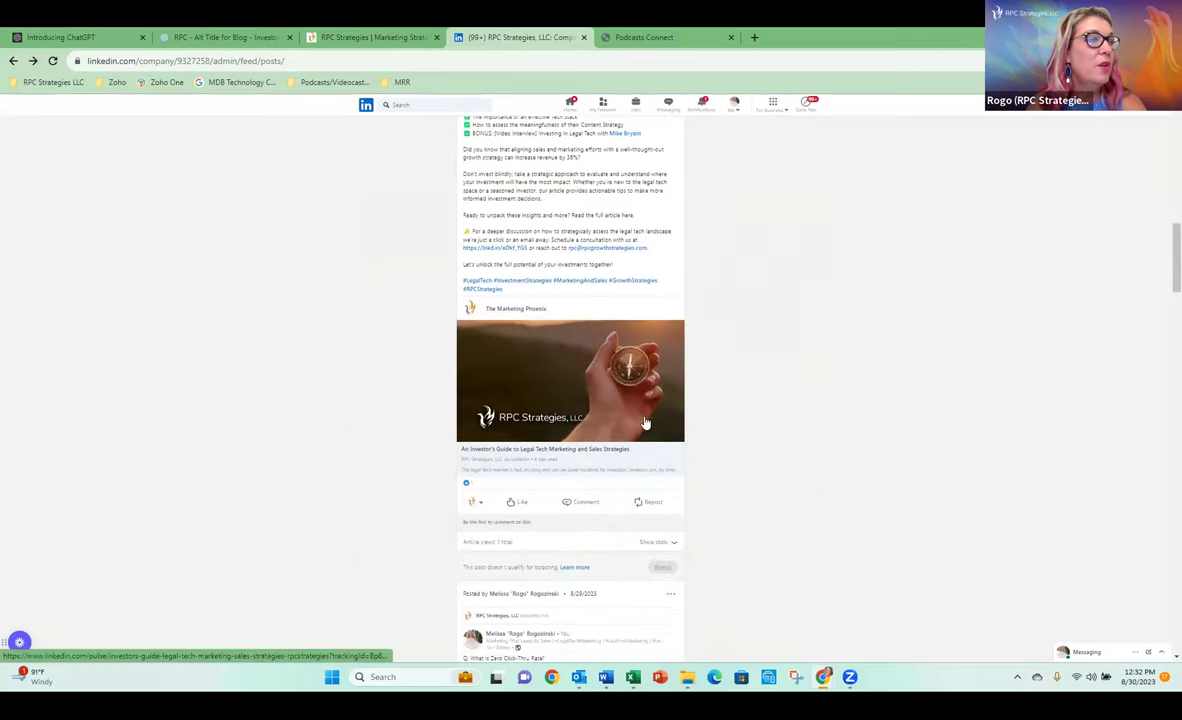
Step: Open the article "An Investor's Guide to Legal Tech Marketing and Sales Strategies" and read through its video, tips and conclusion
{"action": "left_click", "coordinate": [549, 452]}
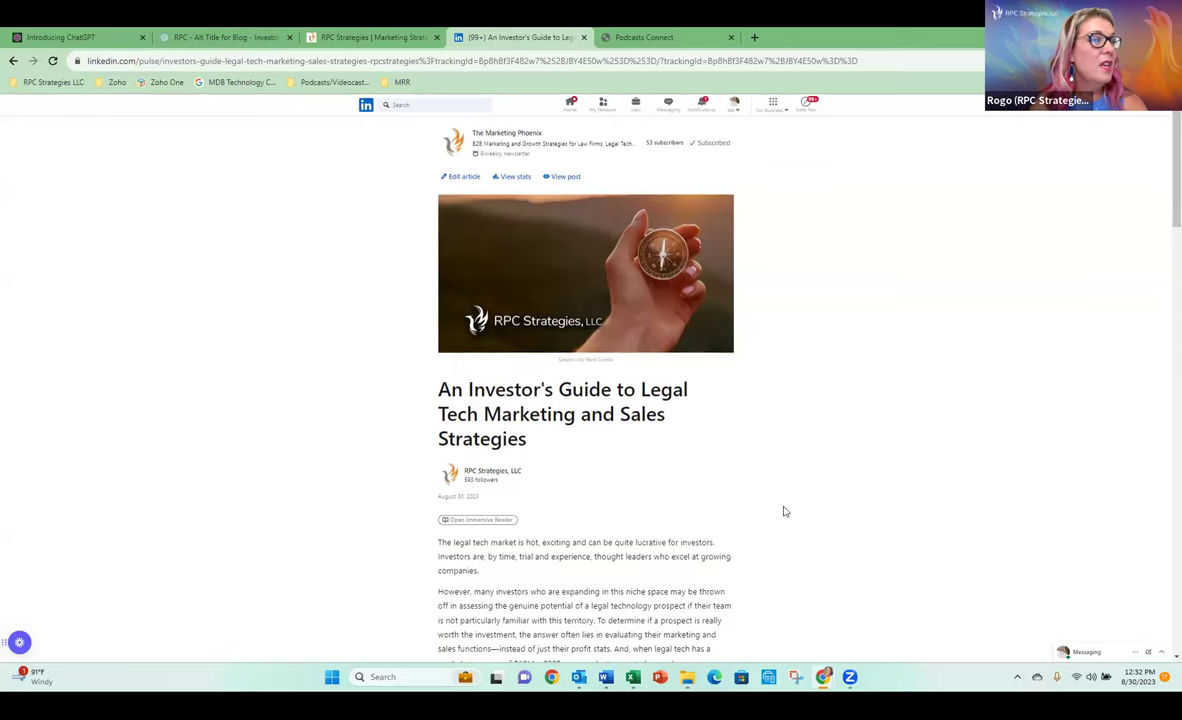
{"action": "scroll", "coordinate": [785, 511], "scroll_direction": "down", "scroll_amount": 3}
{"action": "scroll", "coordinate": [785, 511], "scroll_direction": "down", "scroll_amount": 2}
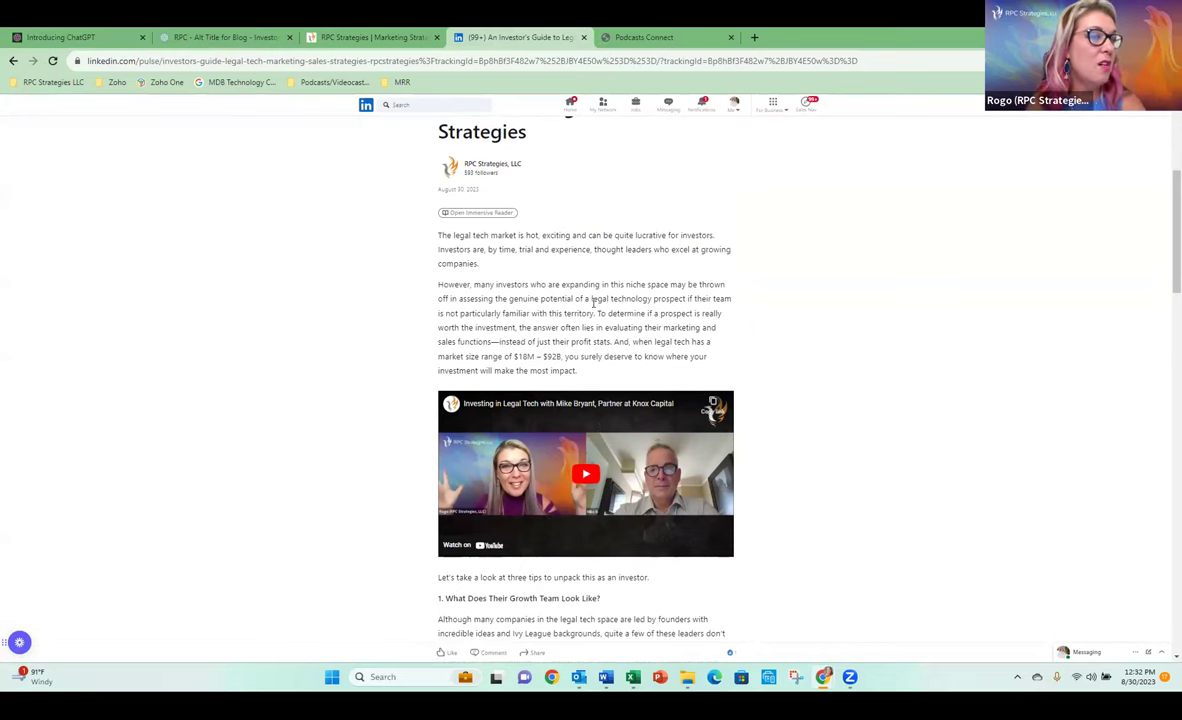
{"action": "scroll", "coordinate": [600, 303], "scroll_direction": "down", "scroll_amount": 3}
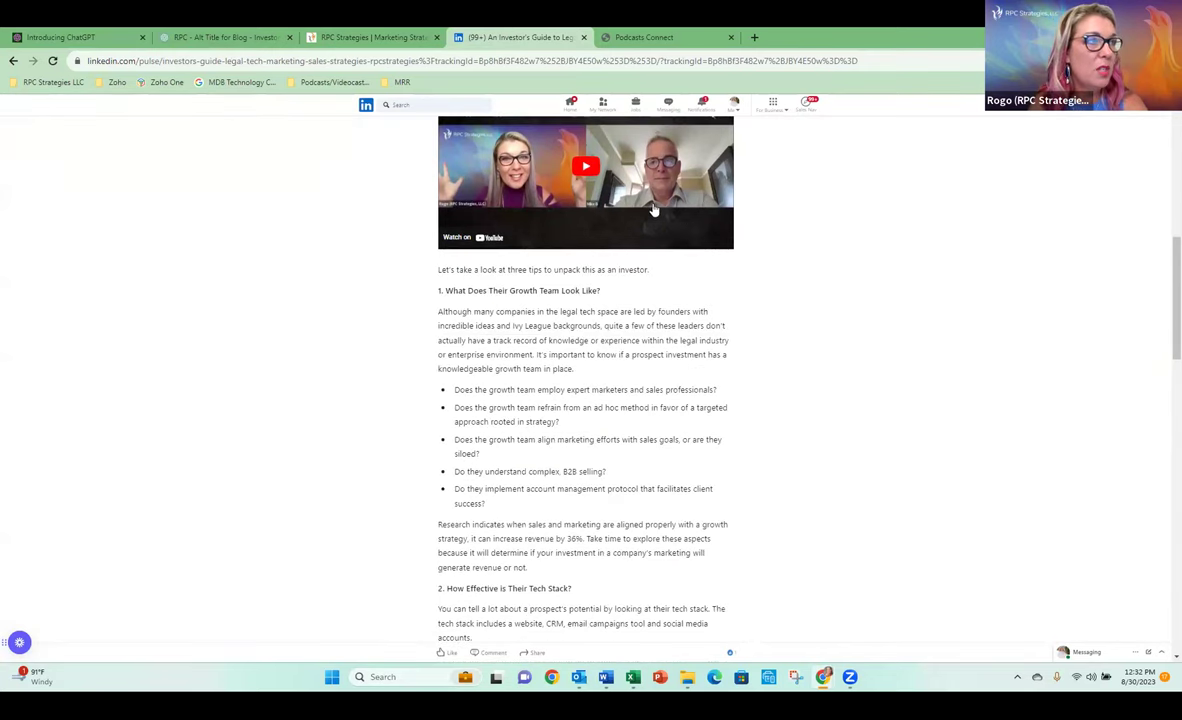
{"action": "scroll", "coordinate": [735, 343], "scroll_direction": "down", "scroll_amount": 3}
{"action": "scroll", "coordinate": [740, 348], "scroll_direction": "down", "scroll_amount": 6}
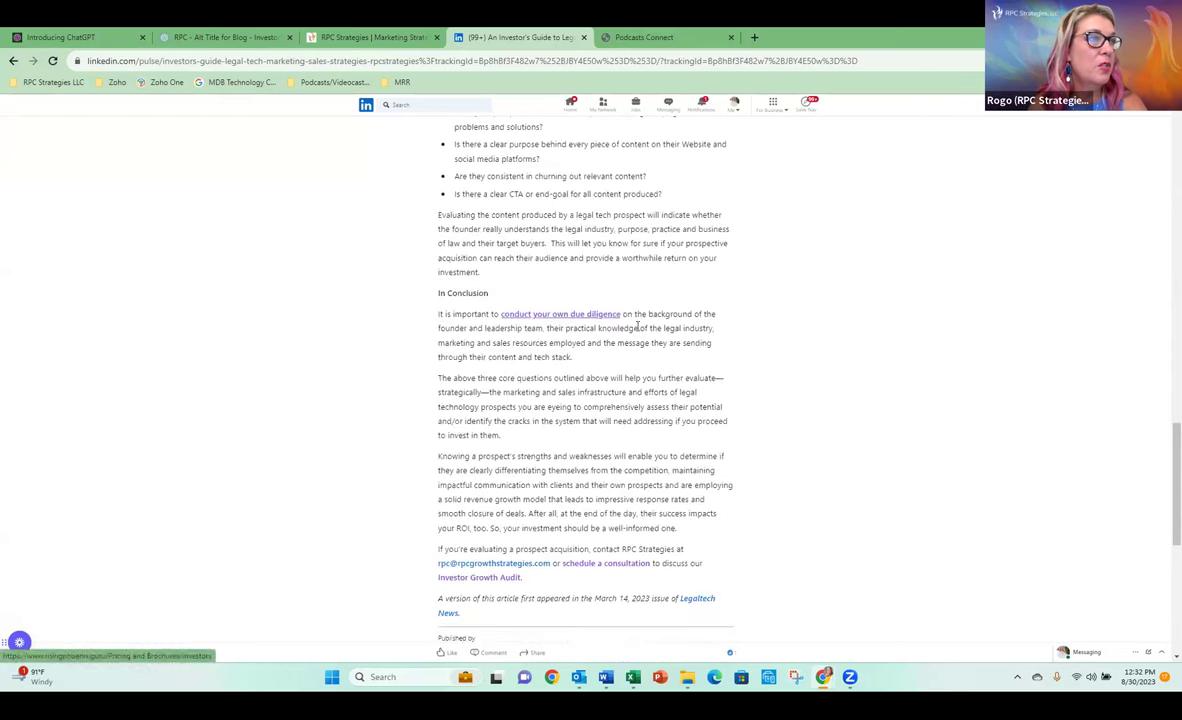
{"action": "scroll", "coordinate": [688, 345], "scroll_direction": "down", "scroll_amount": 2}
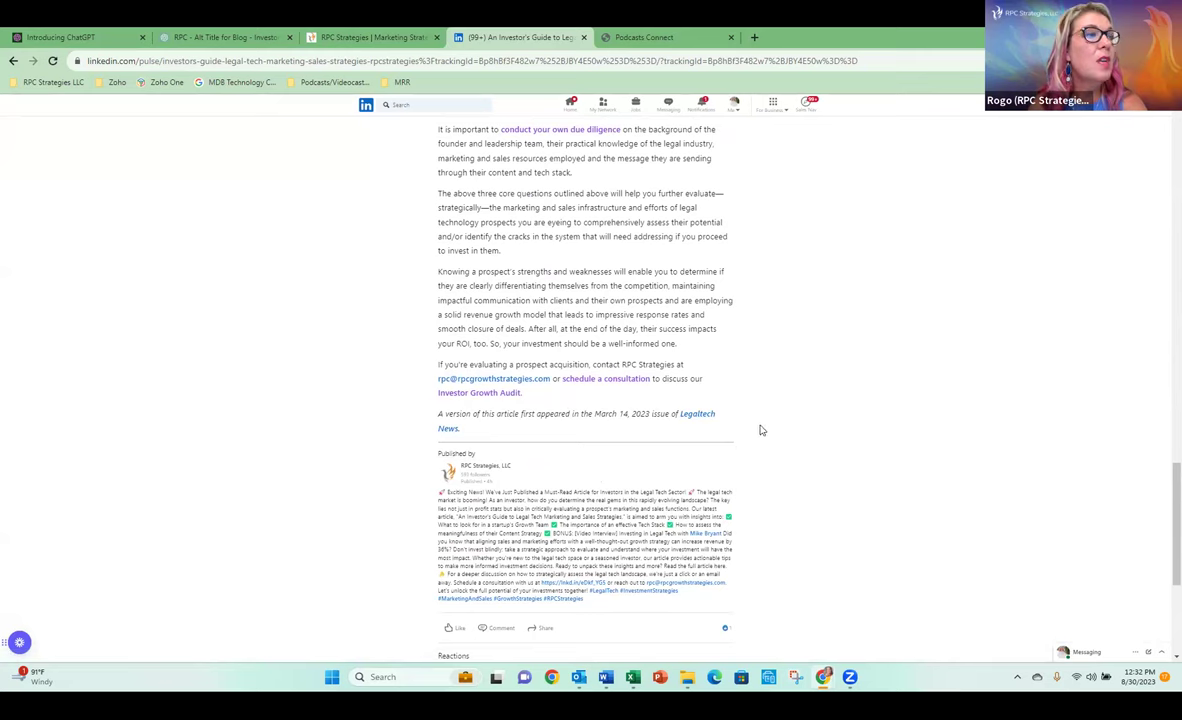
{"action": "scroll", "coordinate": [700, 330], "scroll_direction": "up", "scroll_amount": 2}
{"action": "scroll", "coordinate": [577, 210], "scroll_direction": "down", "scroll_amount": 1}
{"action": "scroll", "coordinate": [577, 210], "scroll_direction": "up", "scroll_amount": 3}
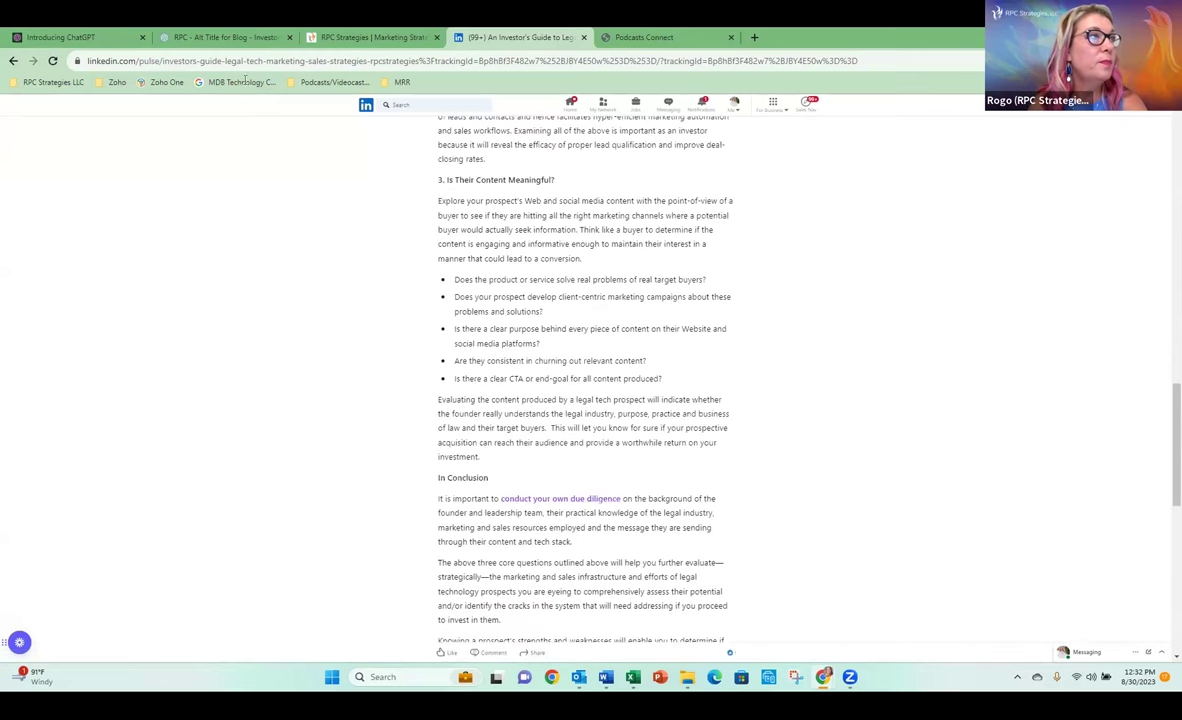
Step: Return to the company page's posts, expand the investor article post again, and highlight its "BONUS: [Video Interview]" line
{"action": "left_click", "coordinate": [13, 60]}
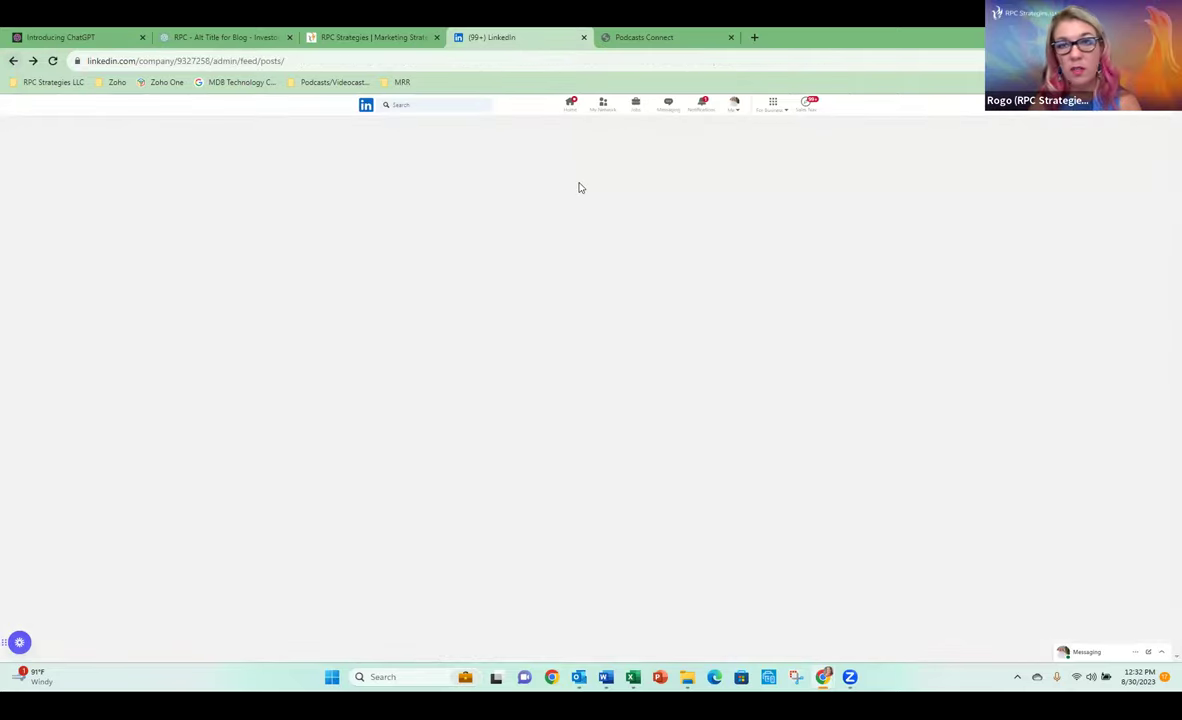
{"action": "scroll", "coordinate": [862, 369], "scroll_direction": "down", "scroll_amount": 5}
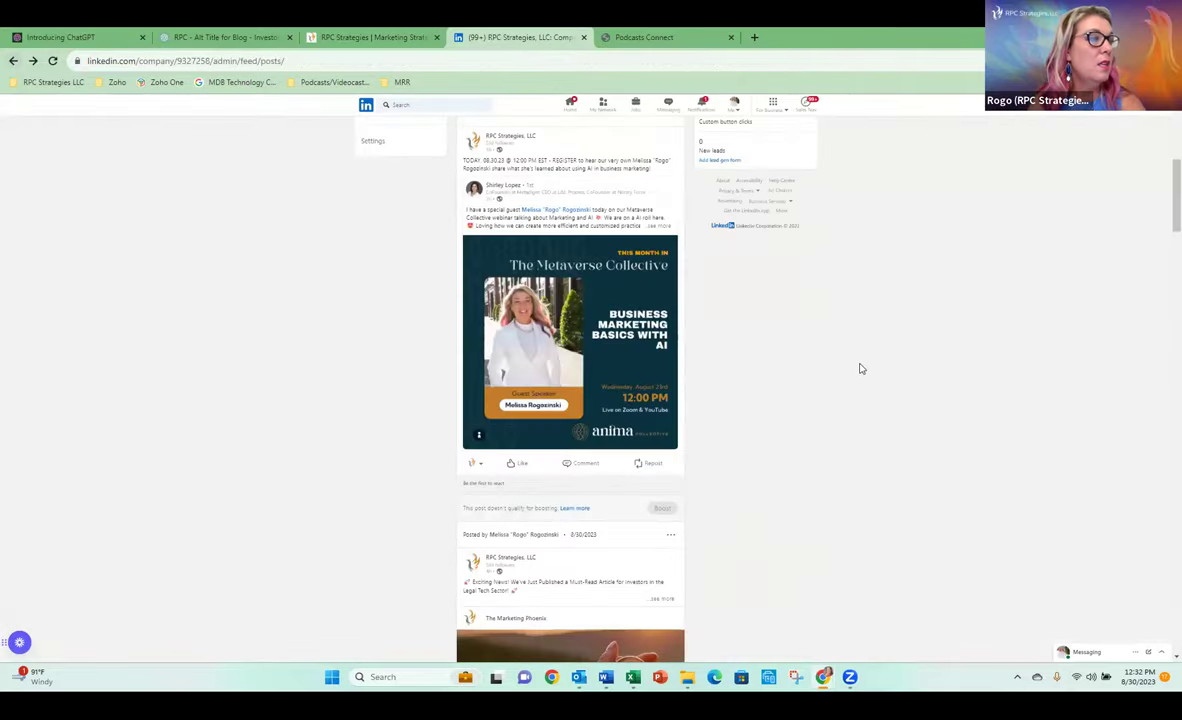
{"action": "scroll", "coordinate": [862, 369], "scroll_direction": "down", "scroll_amount": 5}
{"action": "left_click", "coordinate": [600, 224]}
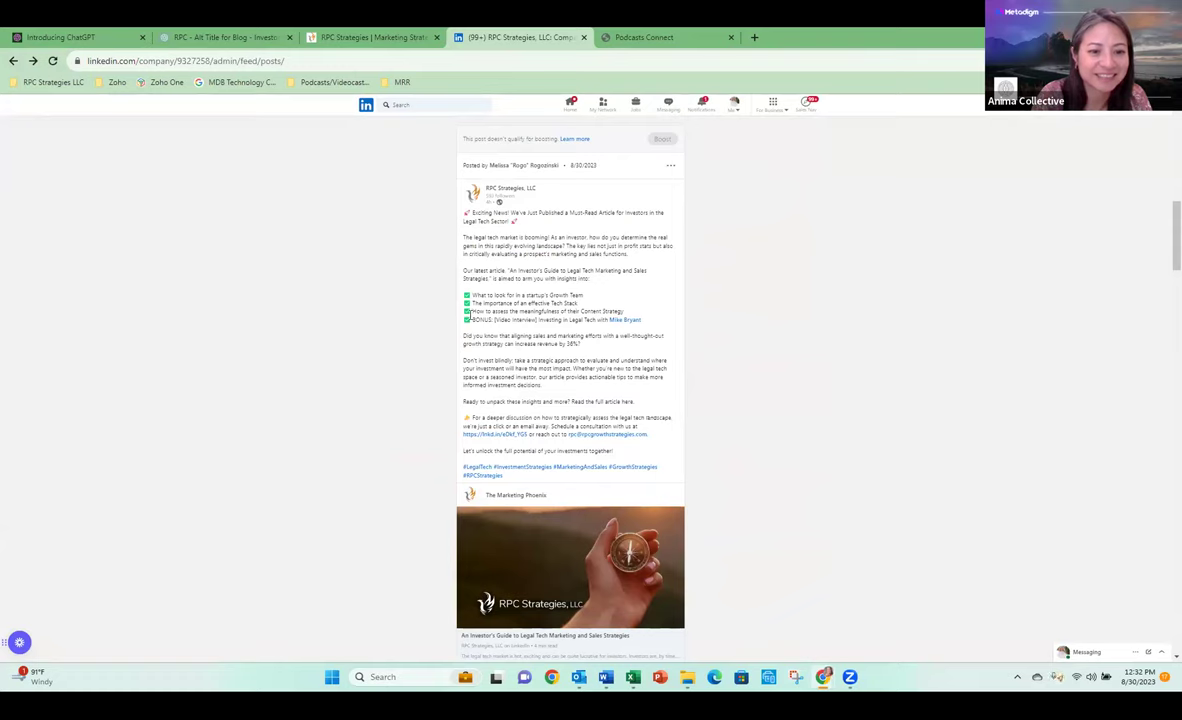
{"action": "left_click_drag", "start_coordinate": [466, 320], "coordinate": [662, 333]}
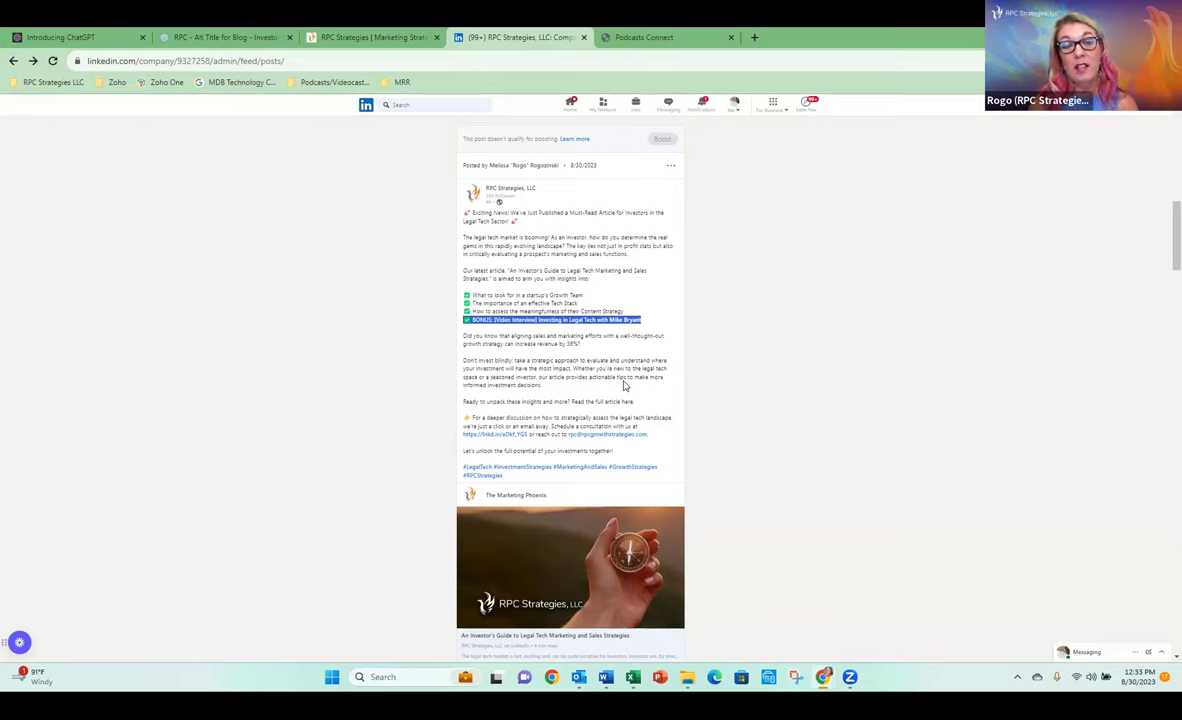
{"action": "left_click", "coordinate": [360, 418]}
{"action": "scroll", "coordinate": [327, 390], "scroll_direction": "up", "scroll_amount": 10}
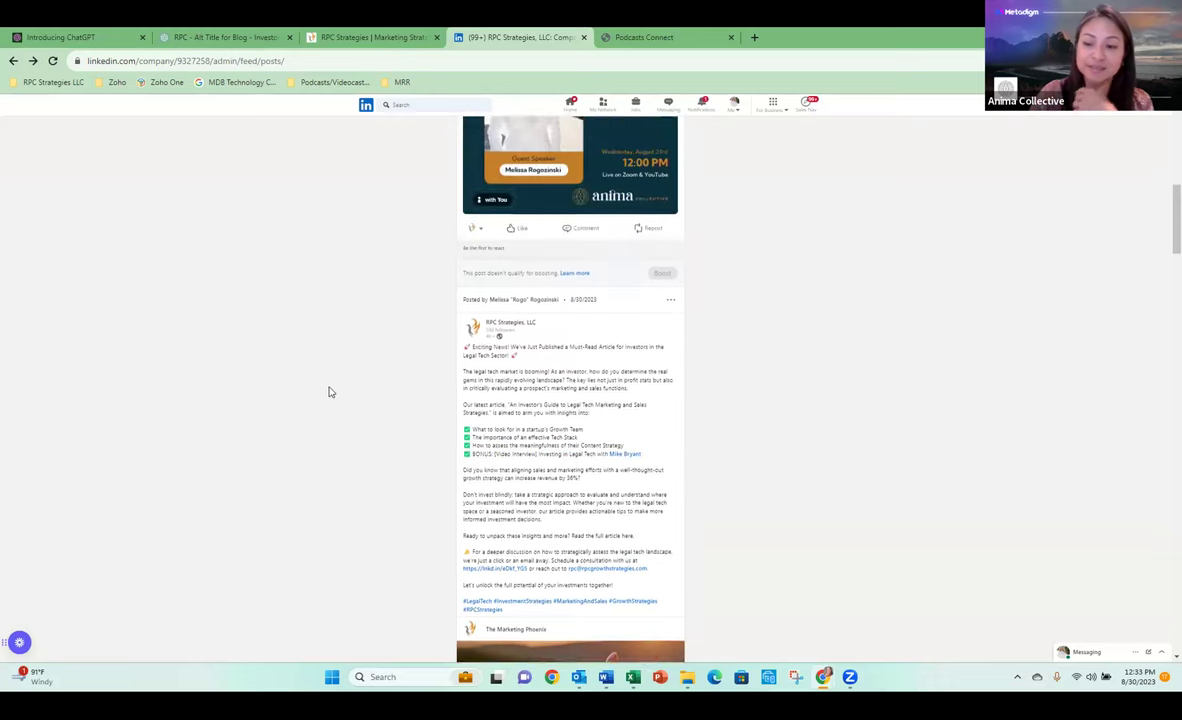
Step: Switch back to ChatGPT, open the "MDBA - CLE Title" chat, and highlight its opening request for 10 alternative video interview titles
{"action": "left_click", "coordinate": [240, 40]}
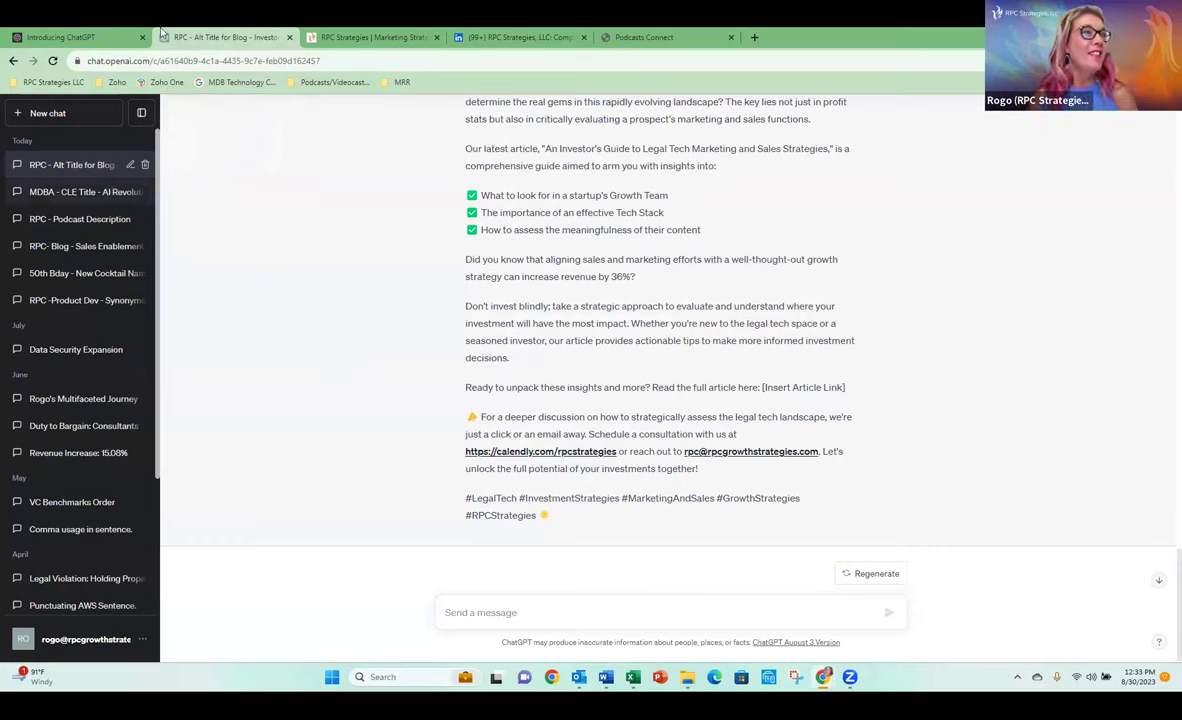
{"action": "left_click", "coordinate": [69, 190]}
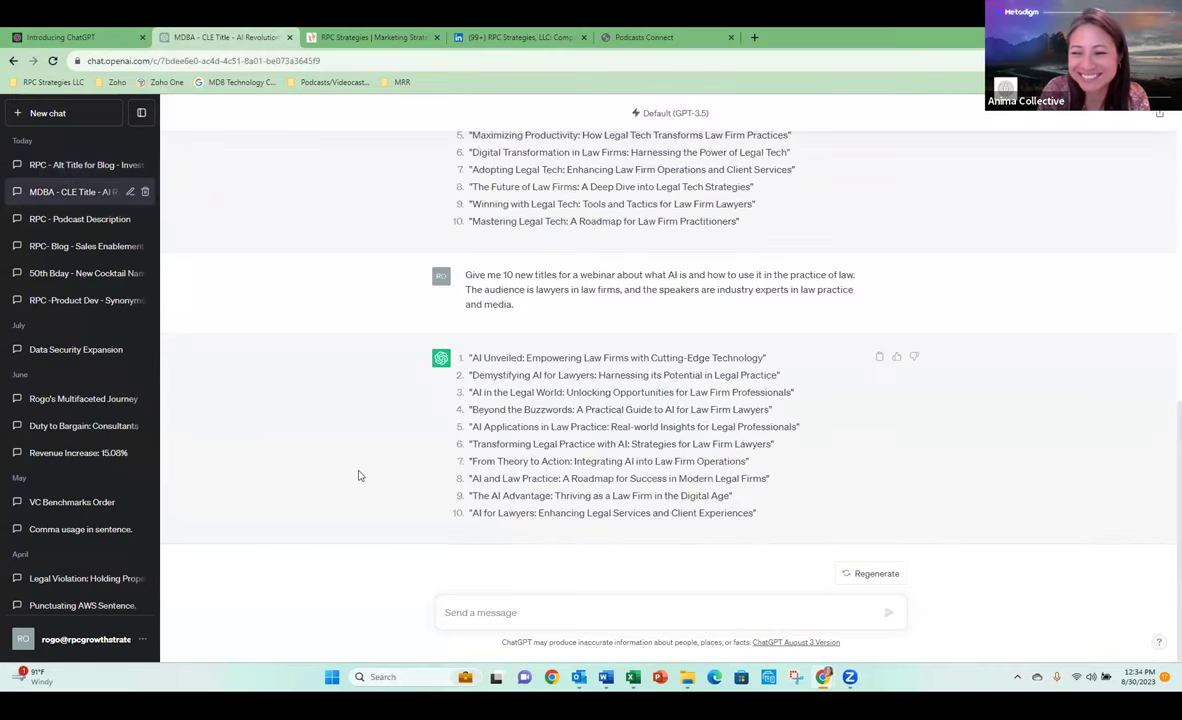
{"action": "scroll", "coordinate": [340, 450], "scroll_direction": "up", "scroll_amount": 4}
{"action": "scroll", "coordinate": [348, 458], "scroll_direction": "up", "scroll_amount": 3}
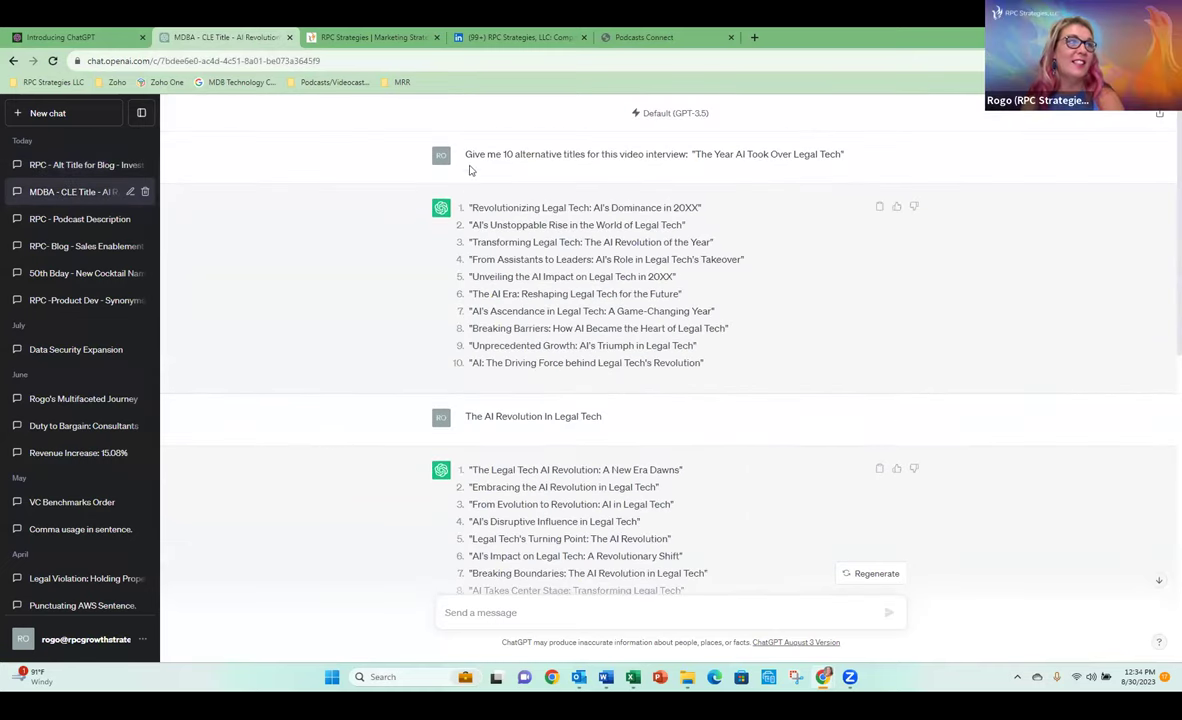
{"action": "left_click_drag", "start_coordinate": [465, 159], "coordinate": [847, 156]}
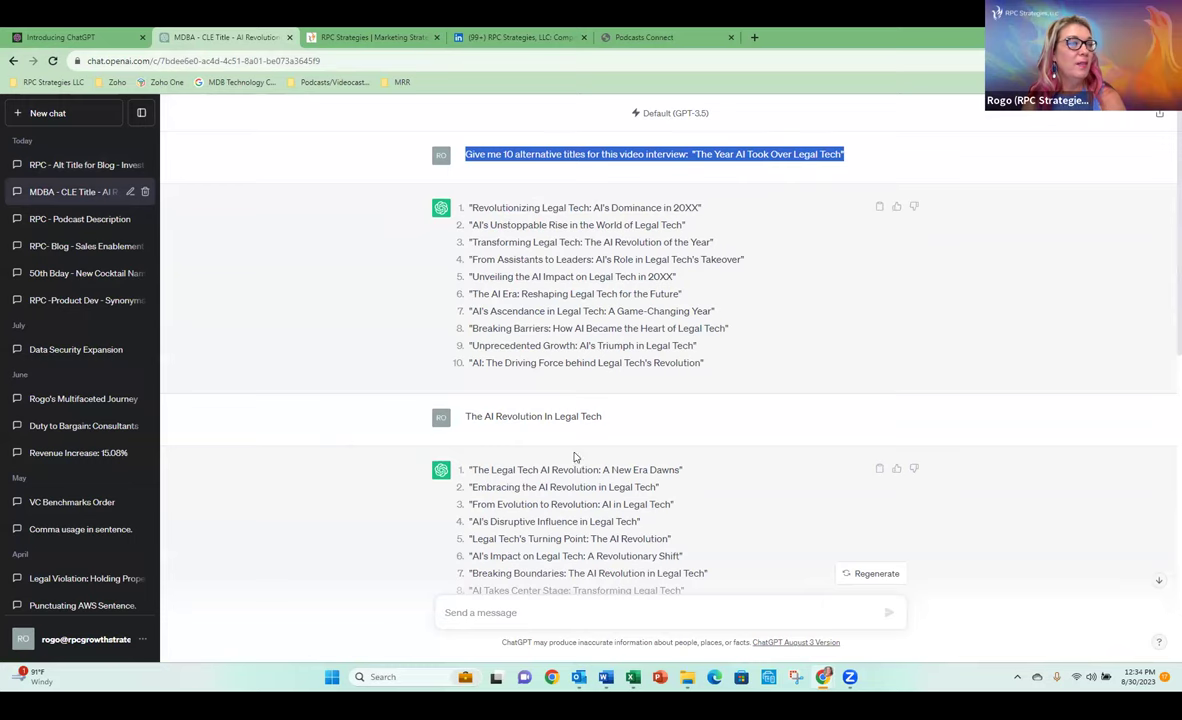
Step: Highlight the request for 10 new webinar titles for lawyers who practice in law firms, and compare it with the earlier prompts and title lists
{"action": "scroll", "coordinate": [575, 458], "scroll_direction": "down", "scroll_amount": 3}
{"action": "left_click_drag", "start_coordinate": [469, 372], "coordinate": [866, 371]}
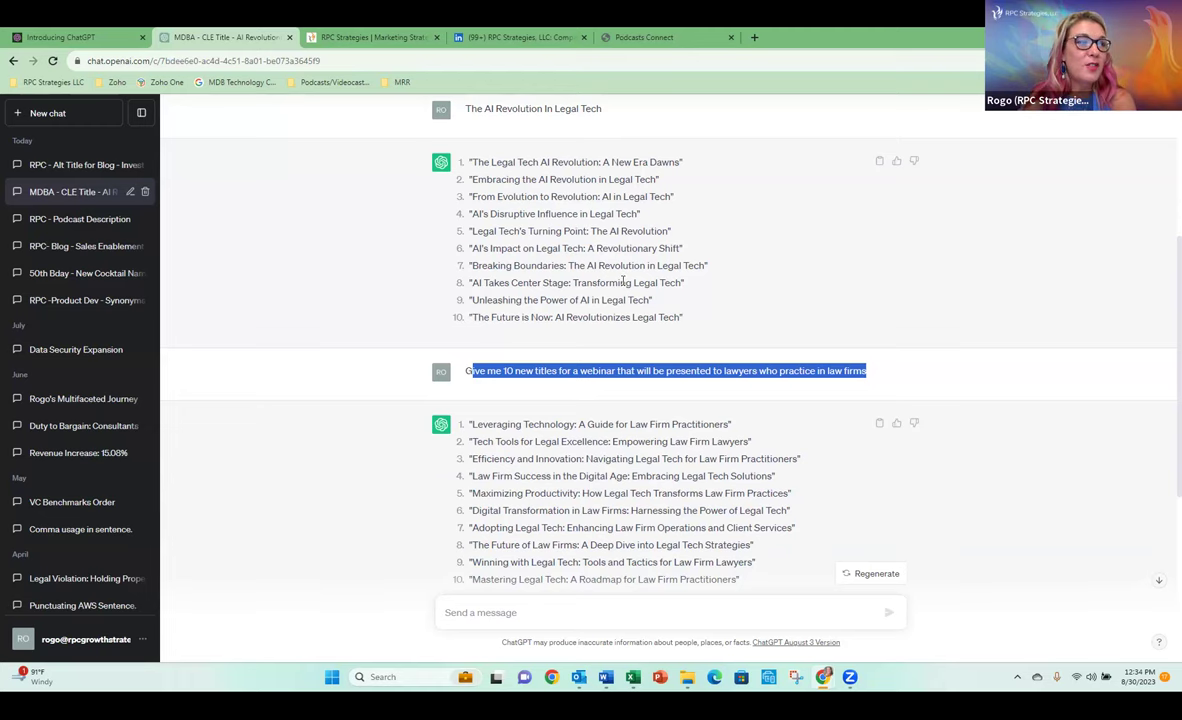
{"action": "scroll", "coordinate": [621, 271], "scroll_direction": "up", "scroll_amount": 3}
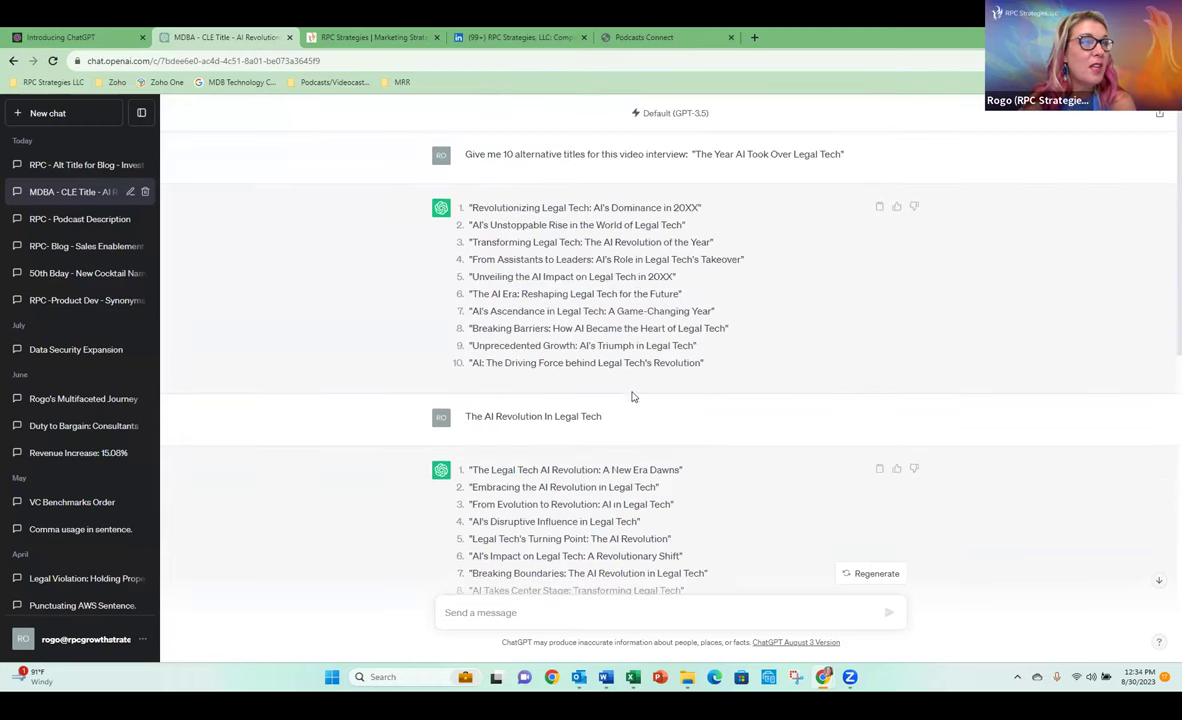
{"action": "scroll", "coordinate": [634, 400], "scroll_direction": "down", "scroll_amount": 5}
{"action": "scroll", "coordinate": [590, 370], "scroll_direction": "up", "scroll_amount": 5}
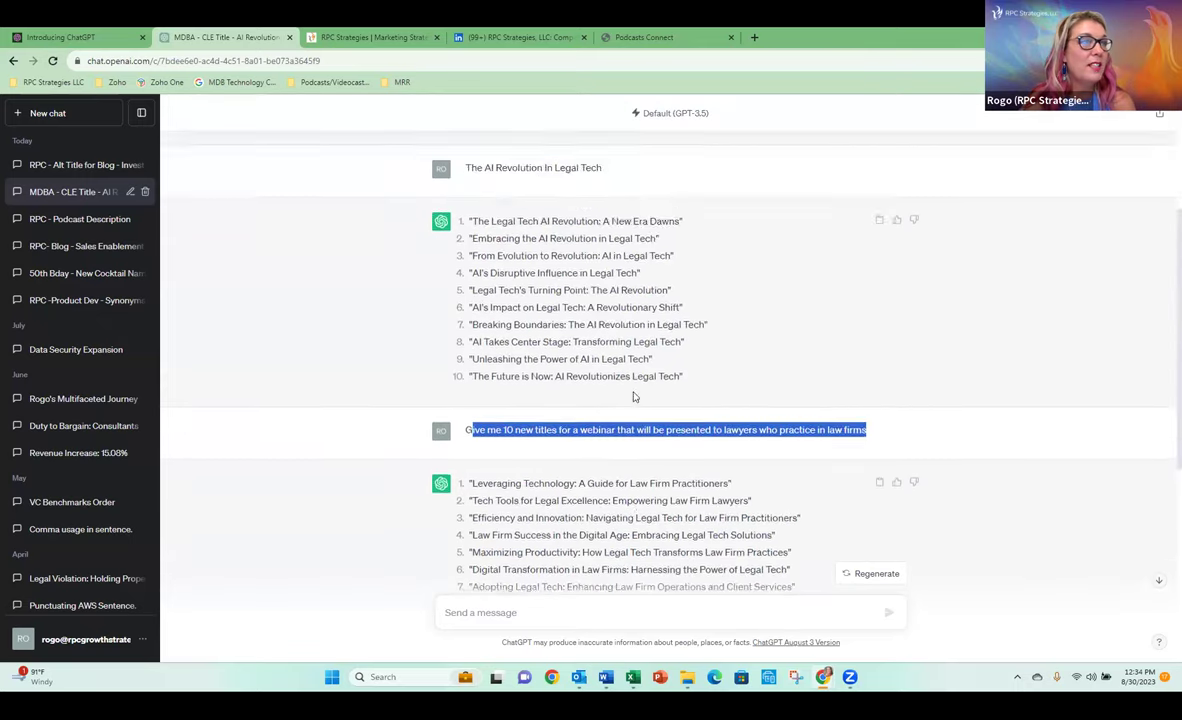
{"action": "scroll", "coordinate": [584, 366], "scroll_direction": "down", "scroll_amount": 4}
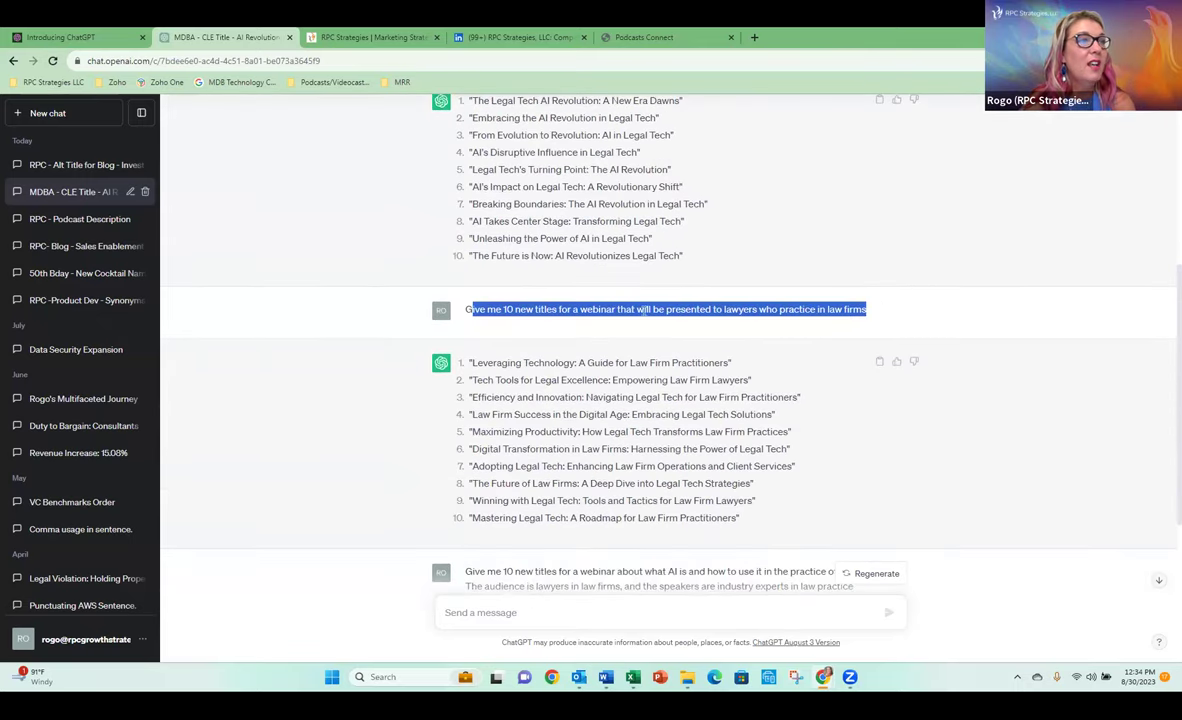
{"action": "left_click", "coordinate": [468, 310]}
{"action": "scroll", "coordinate": [520, 260], "scroll_direction": "up", "scroll_amount": 2}
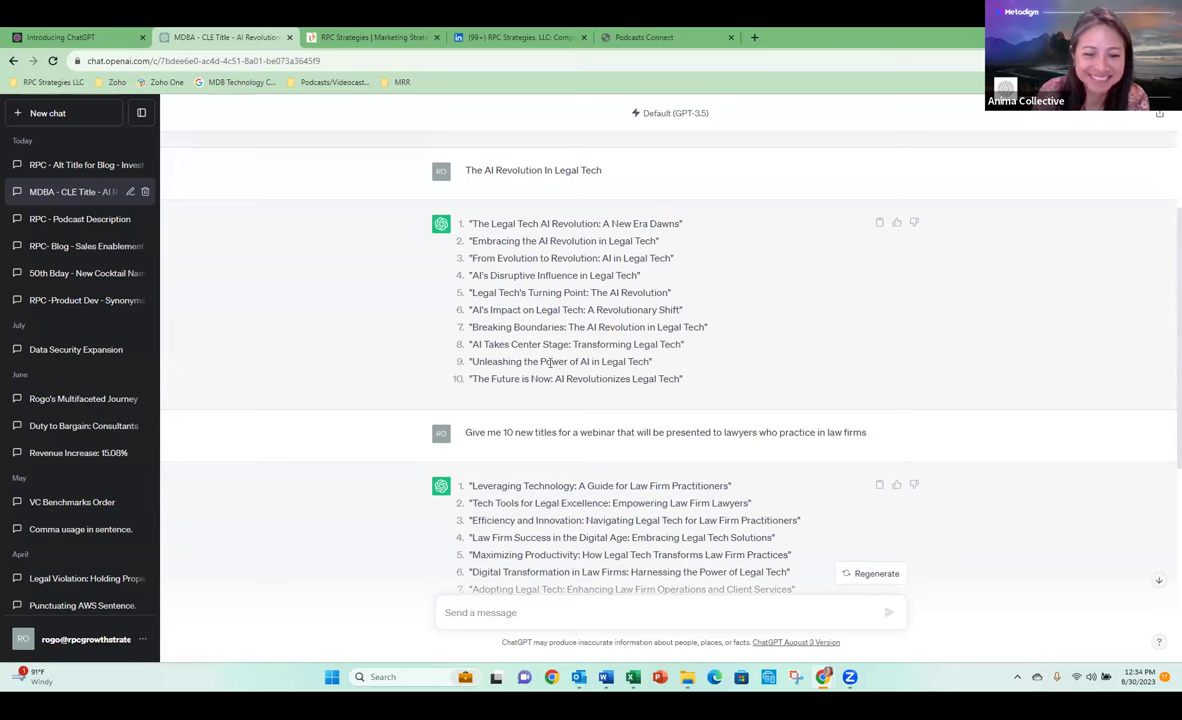
{"action": "scroll", "coordinate": [520, 370], "scroll_direction": "down", "scroll_amount": 2}
{"action": "left_click_drag", "start_coordinate": [463, 313], "coordinate": [867, 309]}
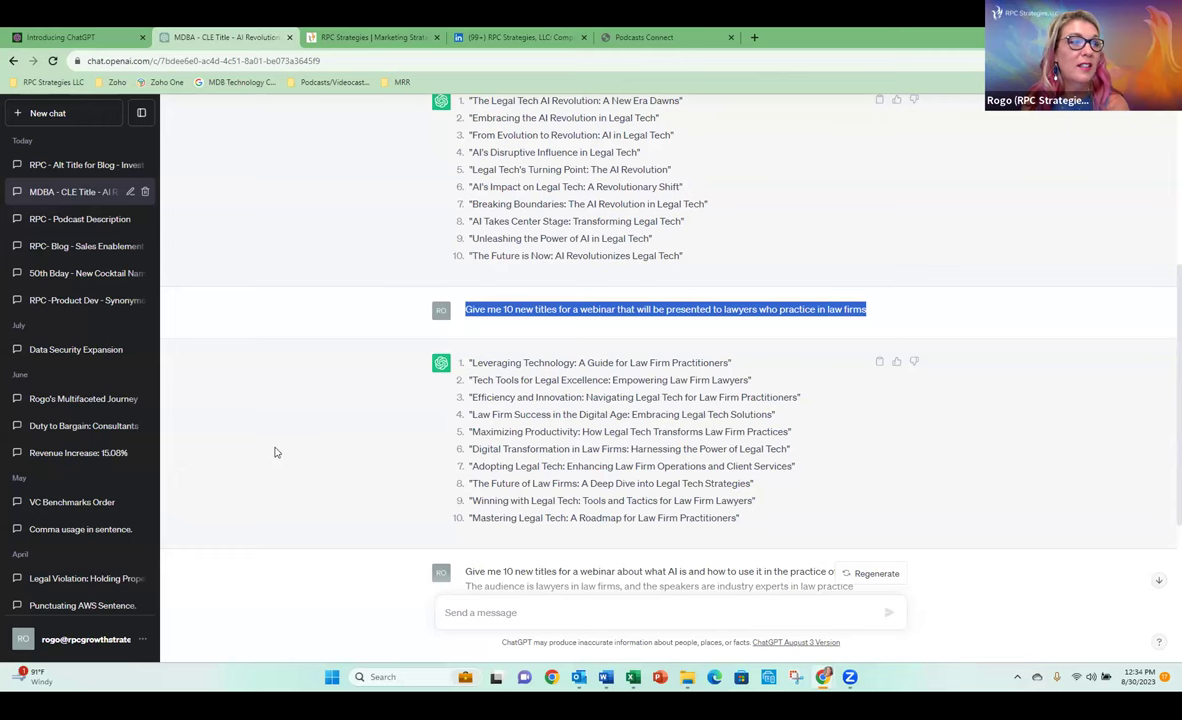
Step: Highlight the more detailed webinar title prompt specifying AI in the practice of law, the lawyer audience and the expert speakers
{"action": "scroll", "coordinate": [258, 417], "scroll_direction": "down", "scroll_amount": 5}
{"action": "left_click_drag", "start_coordinate": [464, 276], "coordinate": [514, 306]}
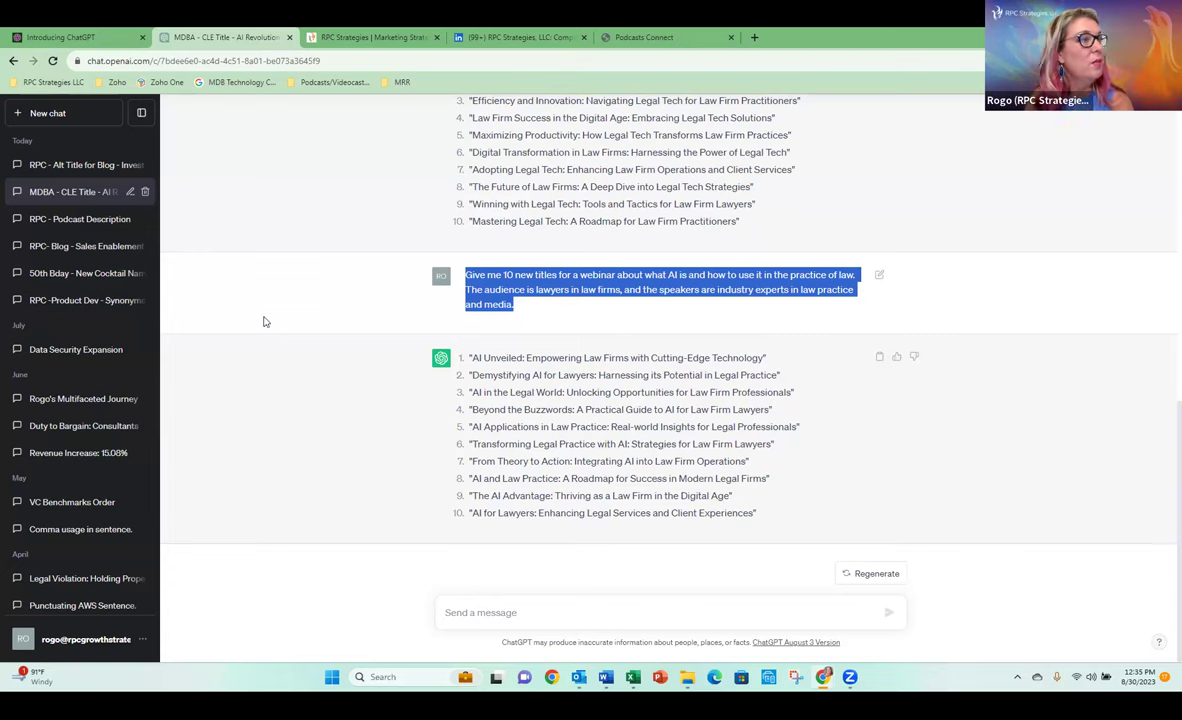
Step: Open the "RPC - Podcast Description" chat and highlight its opening question about writing a podcast channel description
{"action": "left_click", "coordinate": [95, 222]}
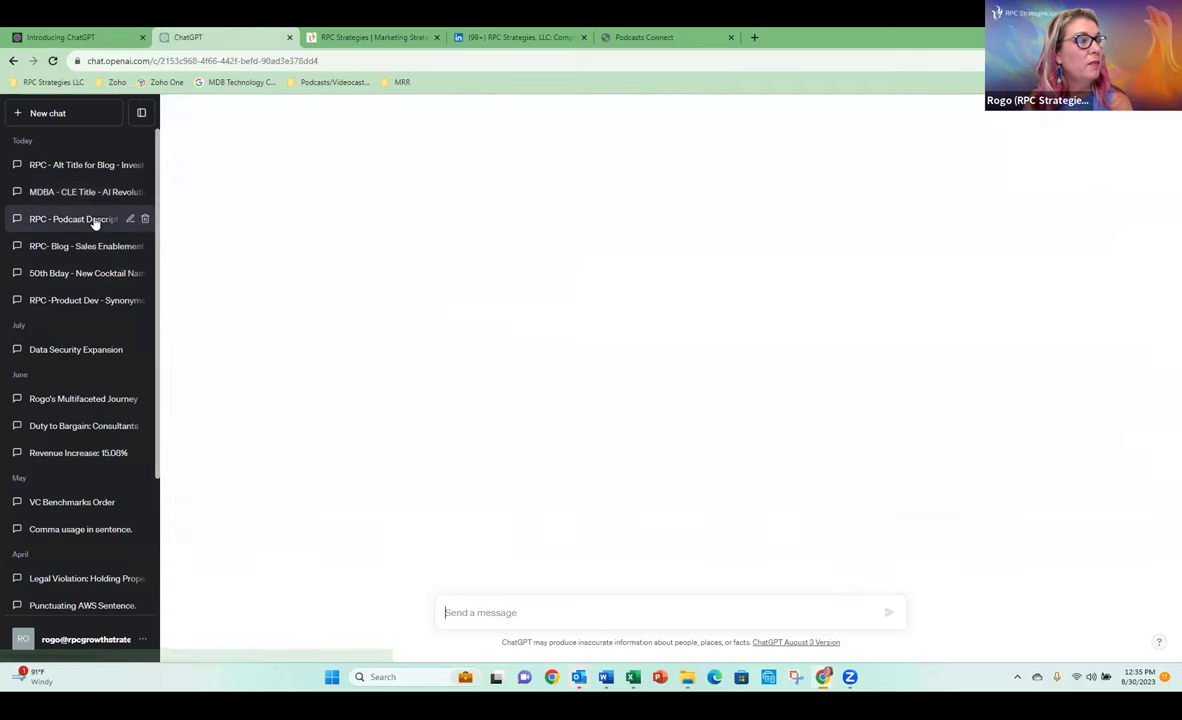
{"action": "scroll", "coordinate": [1055, 498], "scroll_direction": "up", "scroll_amount": 4}
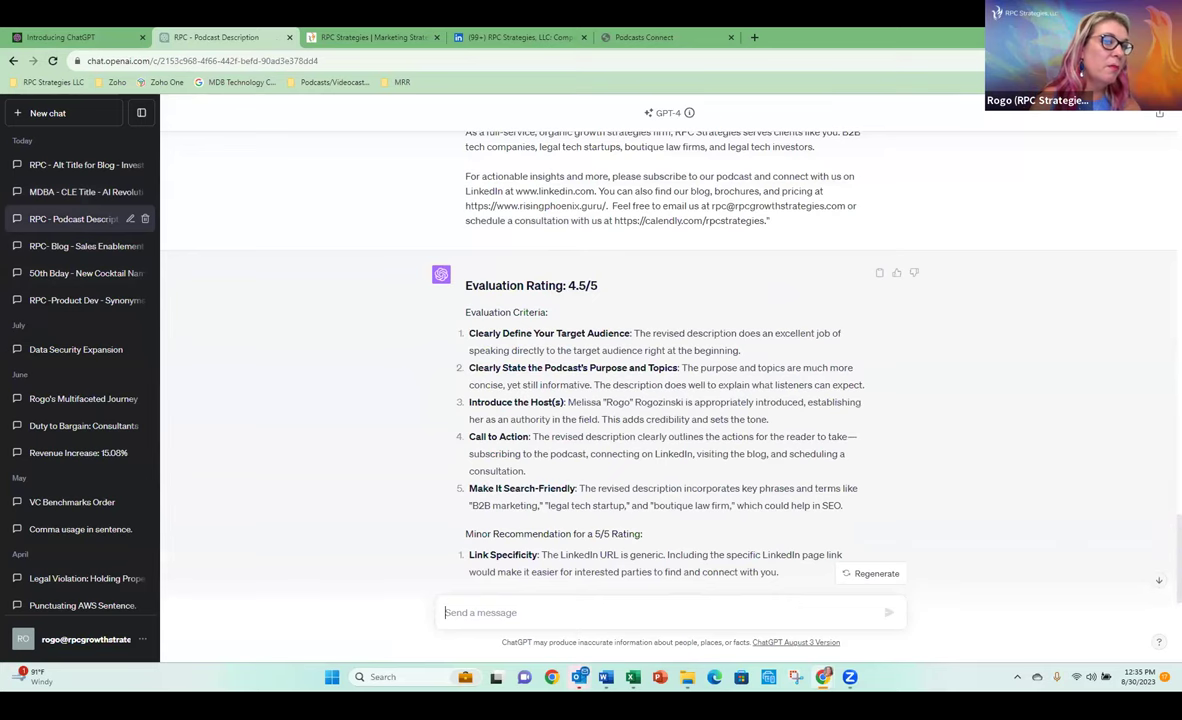
{"action": "scroll", "coordinate": [1163, 542], "scroll_direction": "up", "scroll_amount": 10}
{"action": "scroll", "coordinate": [665, 360], "scroll_direction": "up", "scroll_amount": 15}
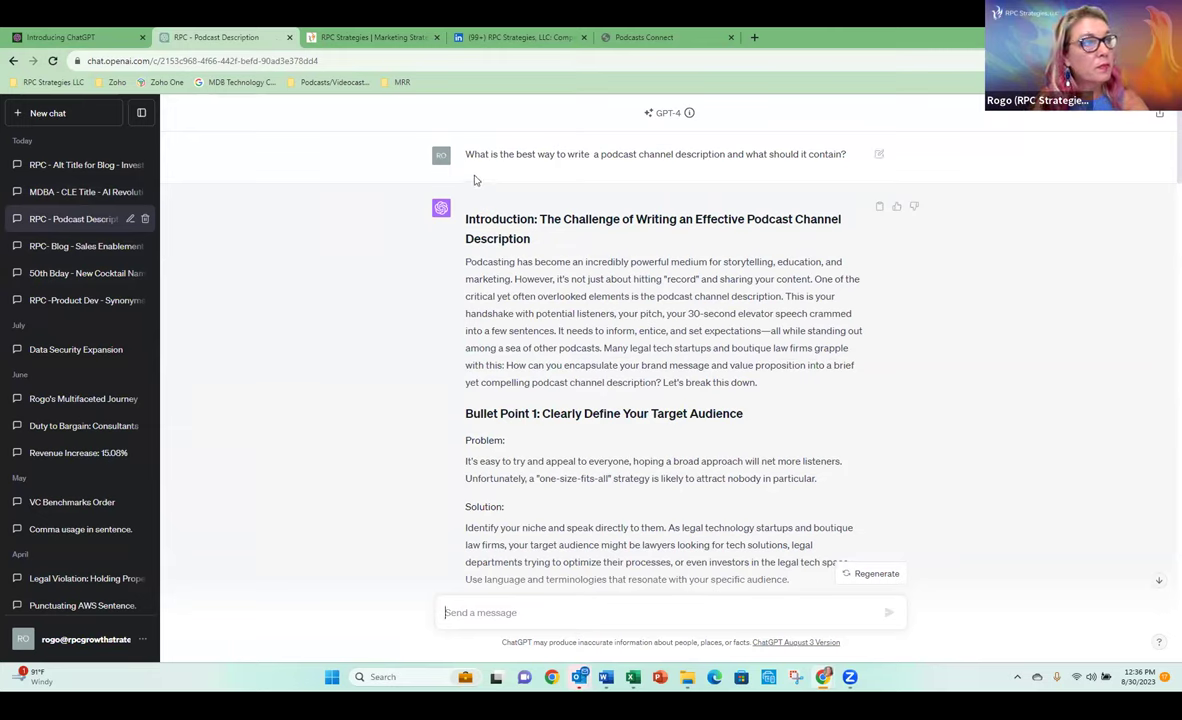
{"action": "left_click_drag", "start_coordinate": [466, 154], "coordinate": [846, 152]}
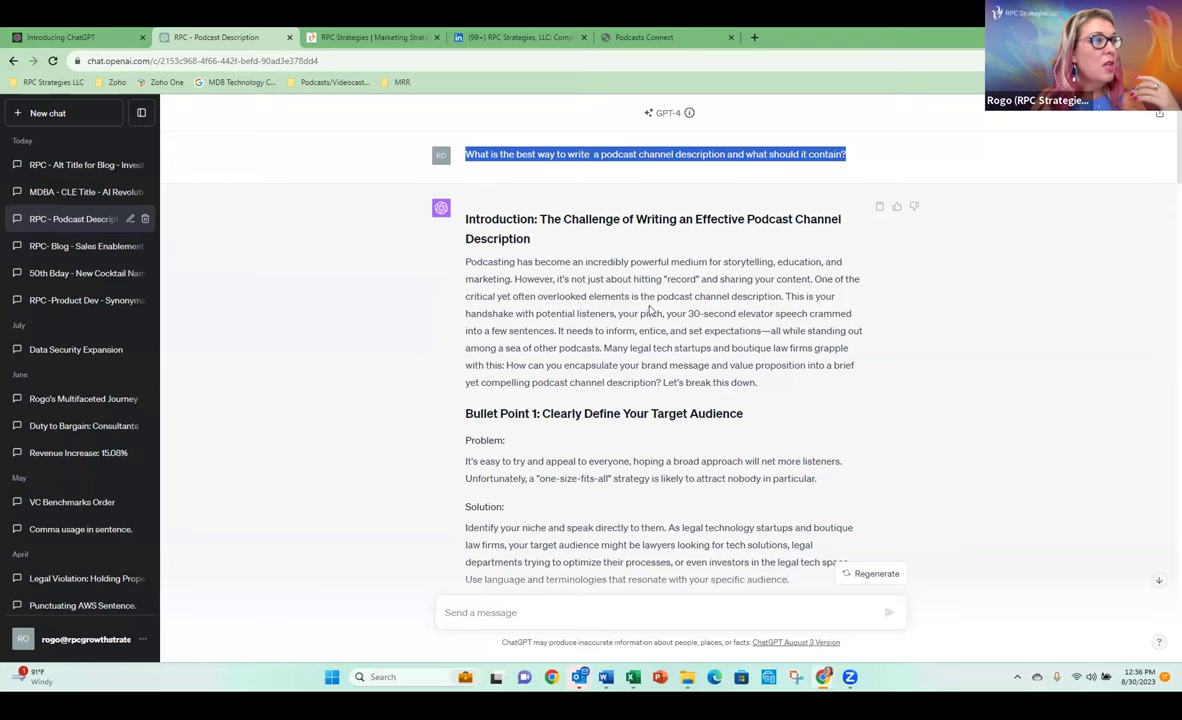
Step: Review the five-point podcast description advice and highlight the prompt asking to evaluate the description, rate it 1-5 and recommend edits
{"action": "scroll", "coordinate": [628, 308], "scroll_direction": "down", "scroll_amount": 2}
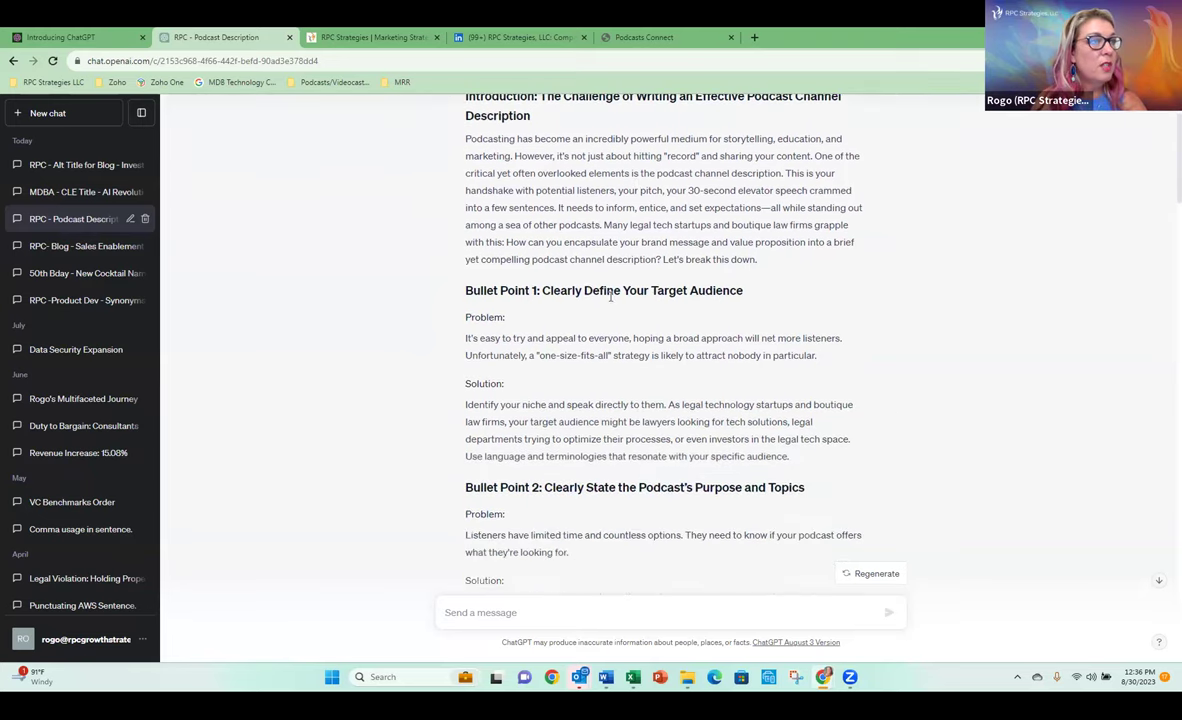
{"action": "scroll", "coordinate": [596, 472], "scroll_direction": "down", "scroll_amount": 5}
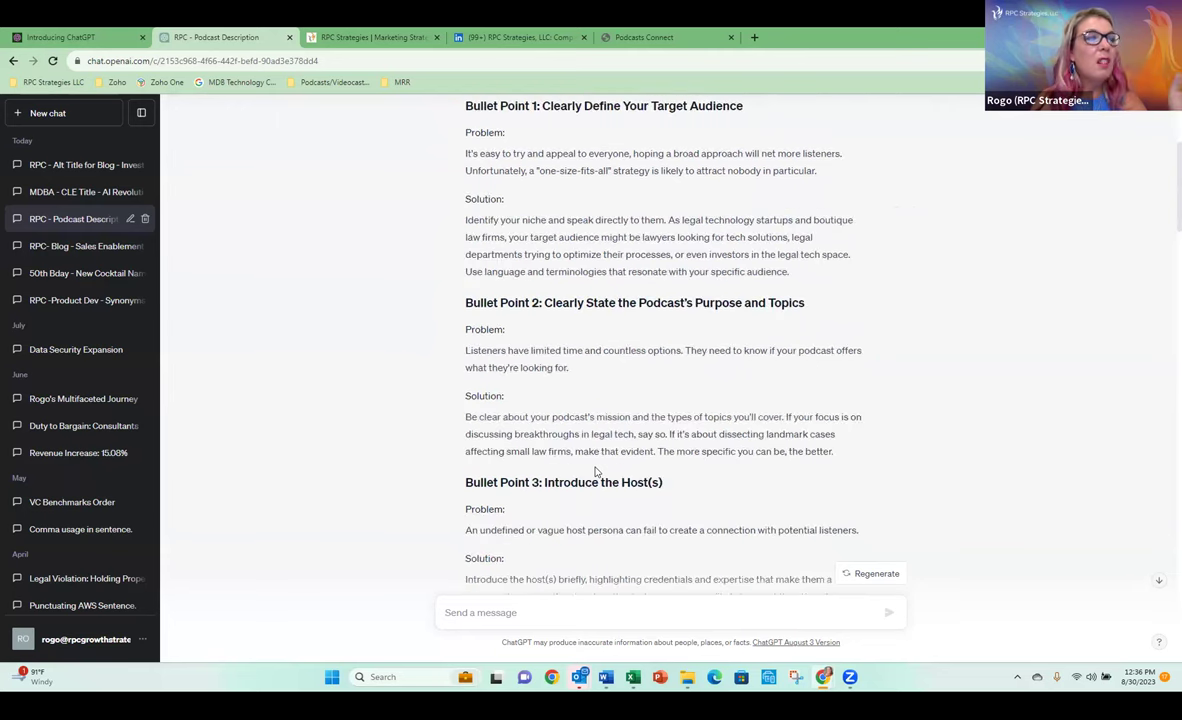
{"action": "scroll", "coordinate": [596, 472], "scroll_direction": "down", "scroll_amount": 3}
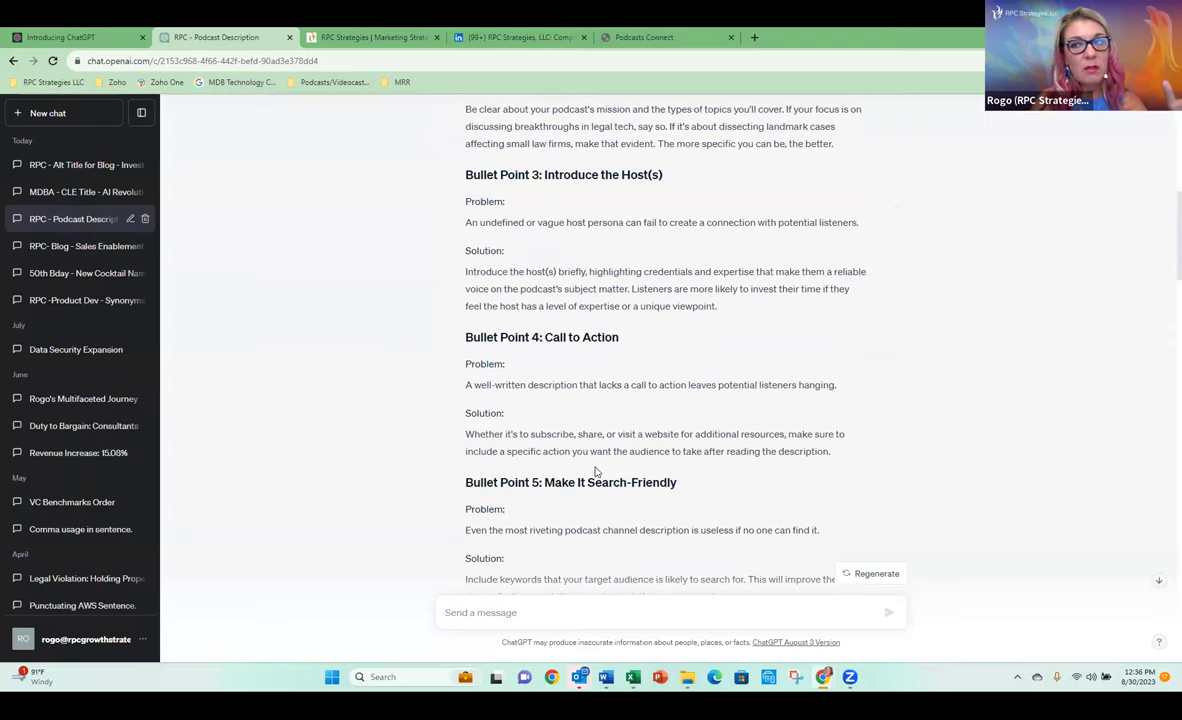
{"action": "scroll", "coordinate": [594, 476], "scroll_direction": "down", "scroll_amount": 6}
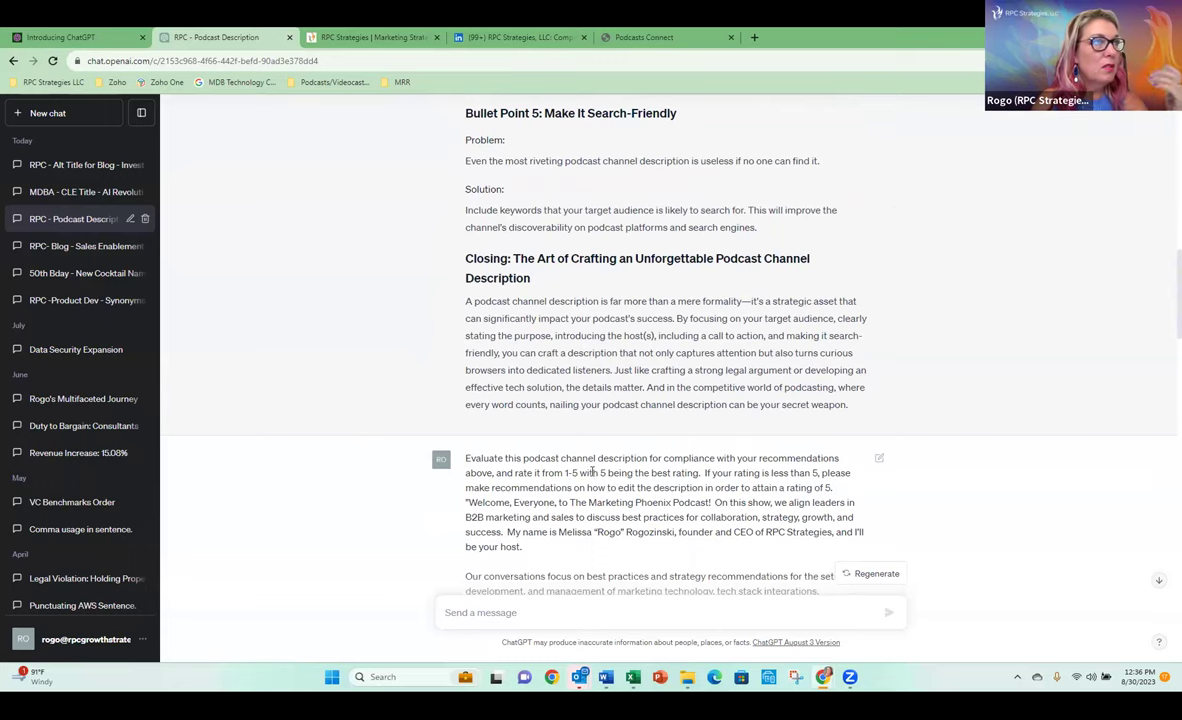
{"action": "scroll", "coordinate": [594, 471], "scroll_direction": "down", "scroll_amount": 3}
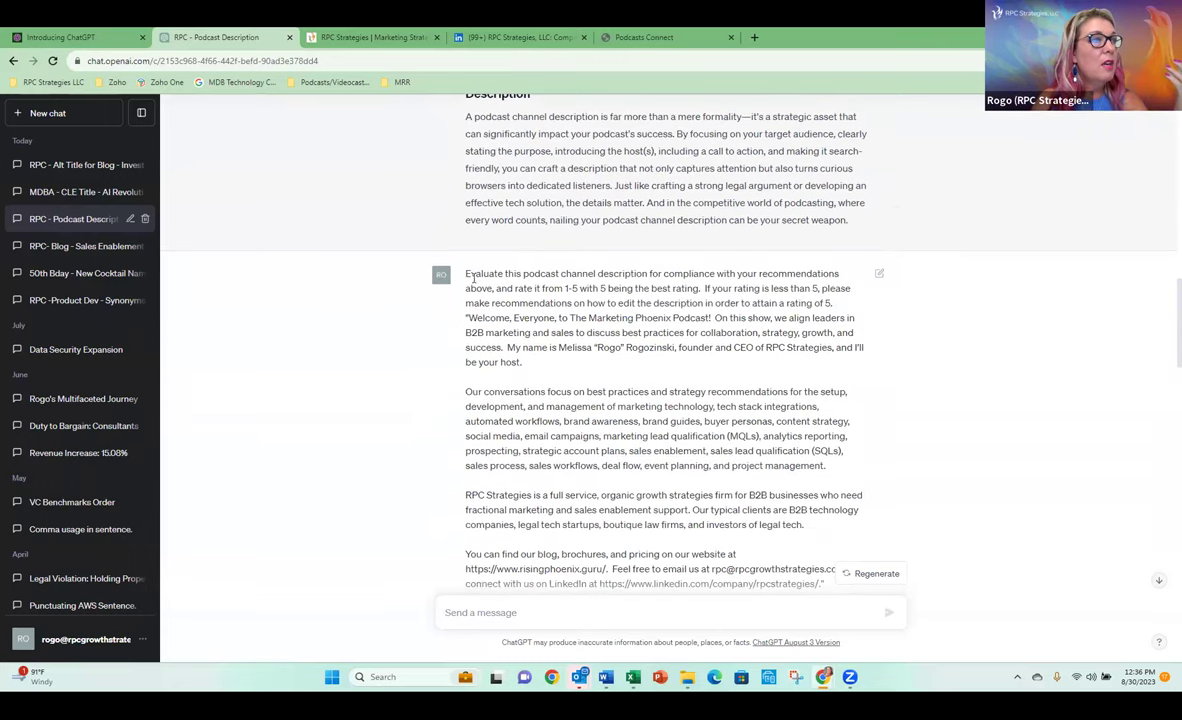
{"action": "left_click_drag", "start_coordinate": [440, 273], "coordinate": [836, 270]}
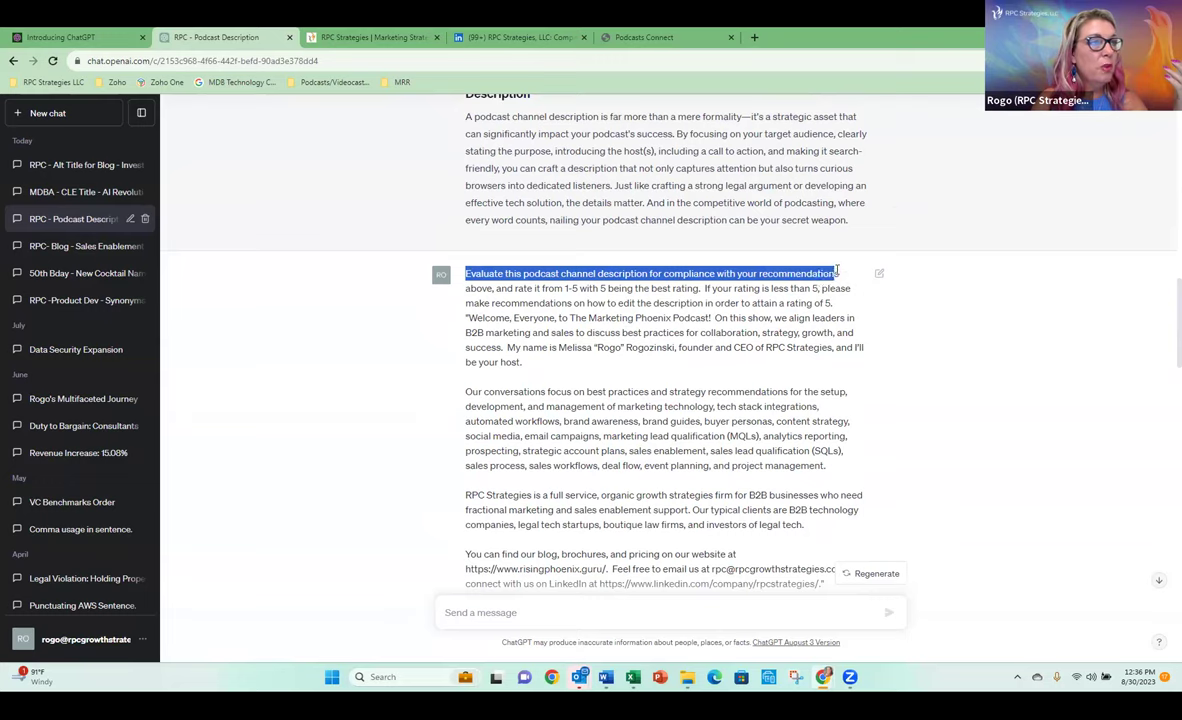
{"action": "left_click_drag", "start_coordinate": [836, 270], "coordinate": [842, 305]}
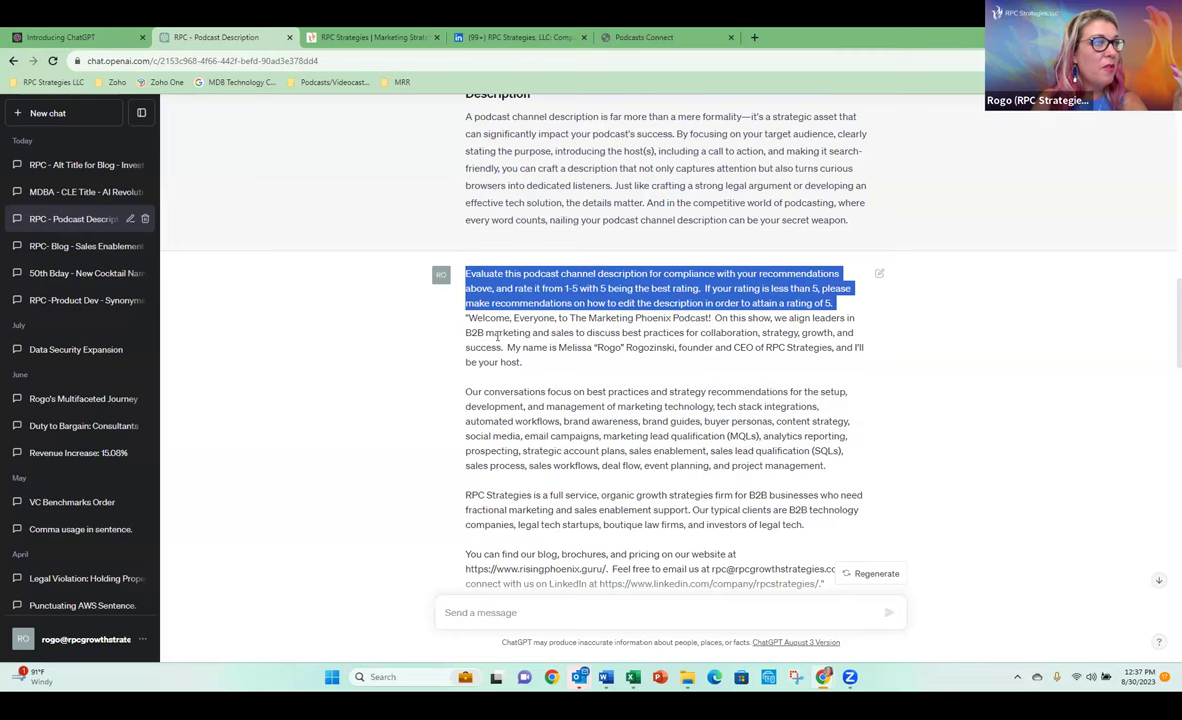
Step: Review the first evaluation, recommendations and revised description, and highlight the follow-up prompt asking to rate the edited podcast description
{"action": "scroll", "coordinate": [519, 381], "scroll_direction": "down", "scroll_amount": 3}
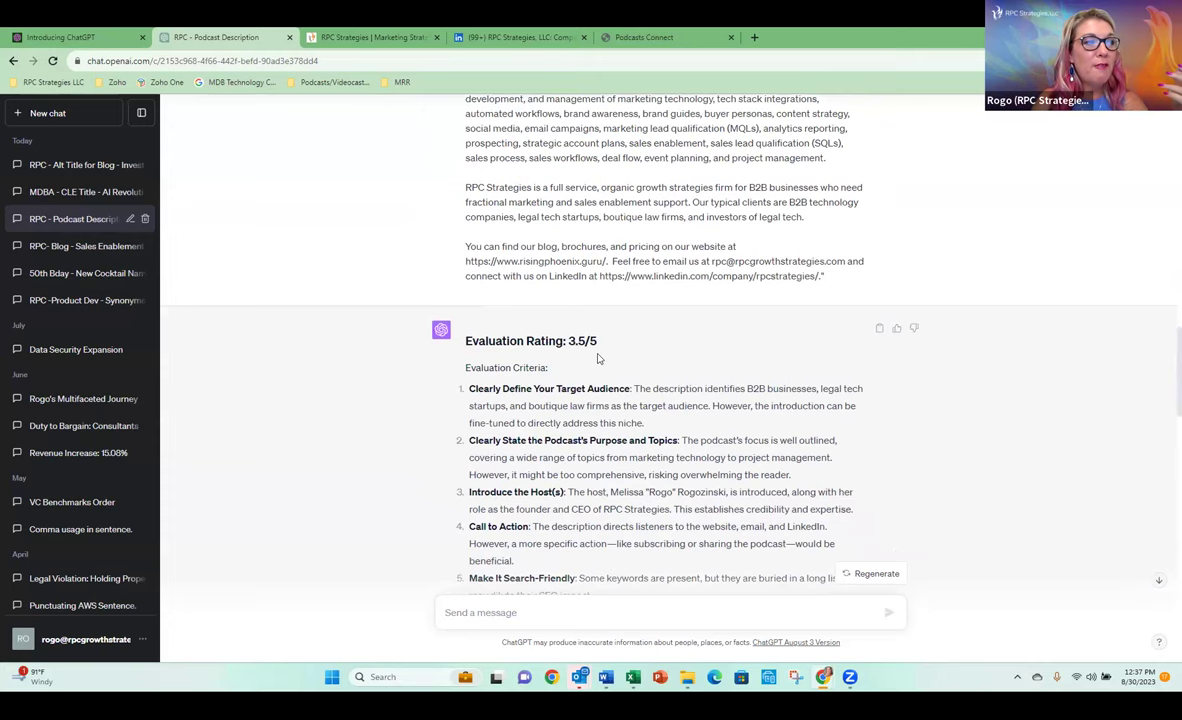
{"action": "scroll", "coordinate": [598, 358], "scroll_direction": "down", "scroll_amount": 1}
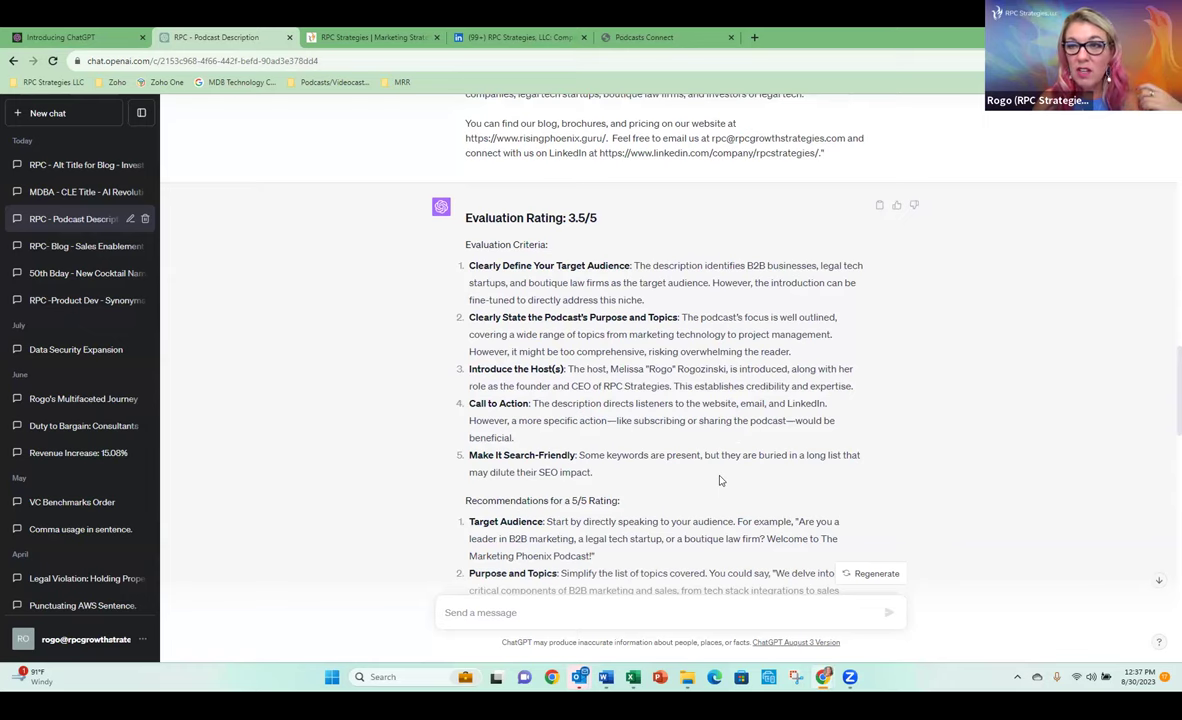
{"action": "scroll", "coordinate": [719, 481], "scroll_direction": "down", "scroll_amount": 2}
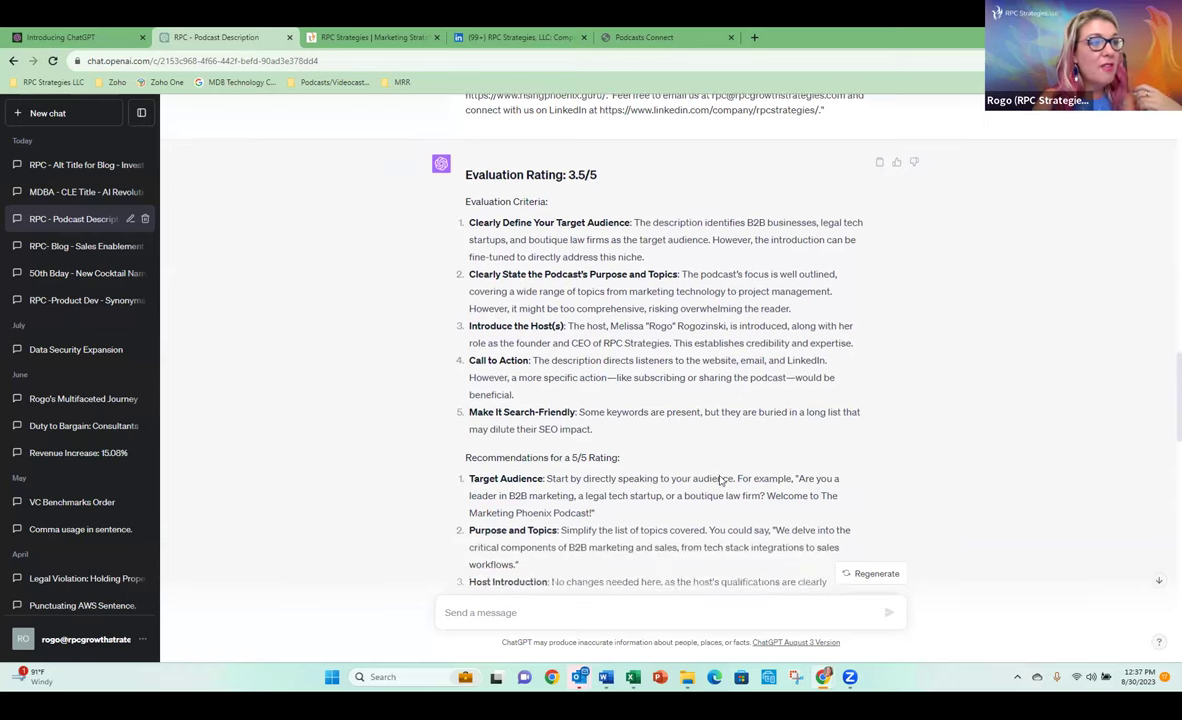
{"action": "scroll", "coordinate": [704, 443], "scroll_direction": "down", "scroll_amount": 2}
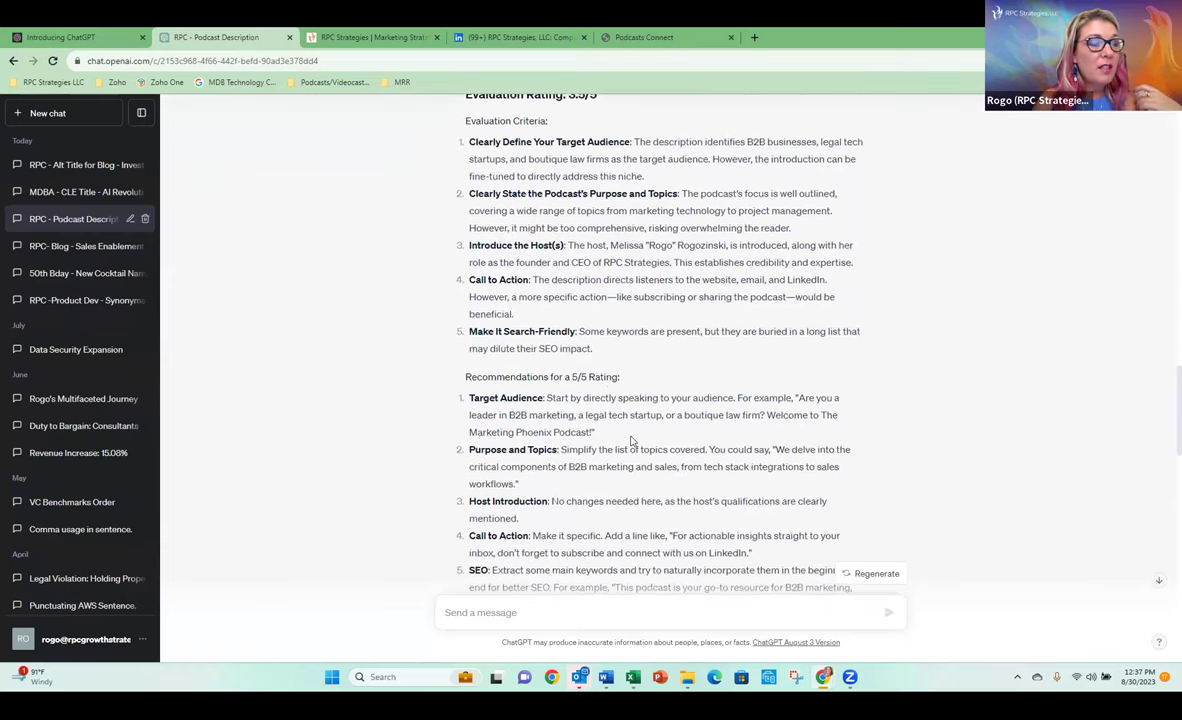
{"action": "scroll", "coordinate": [646, 498], "scroll_direction": "down", "scroll_amount": 3}
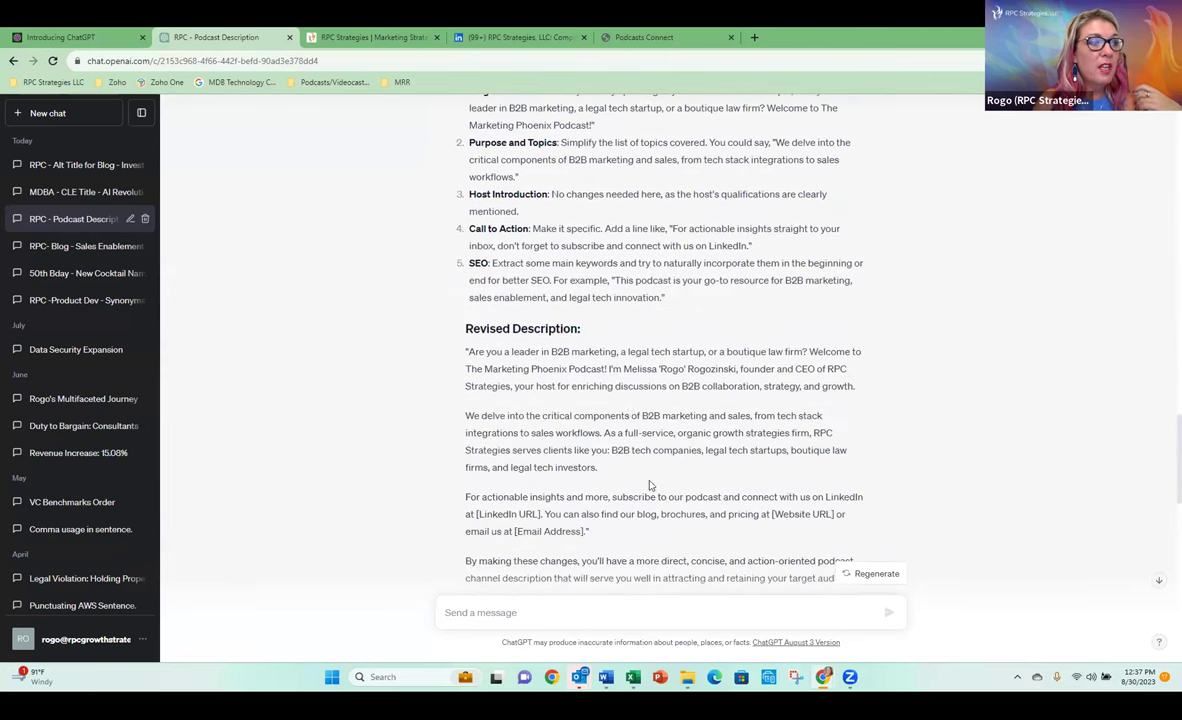
{"action": "scroll", "coordinate": [537, 390], "scroll_direction": "down", "scroll_amount": 3}
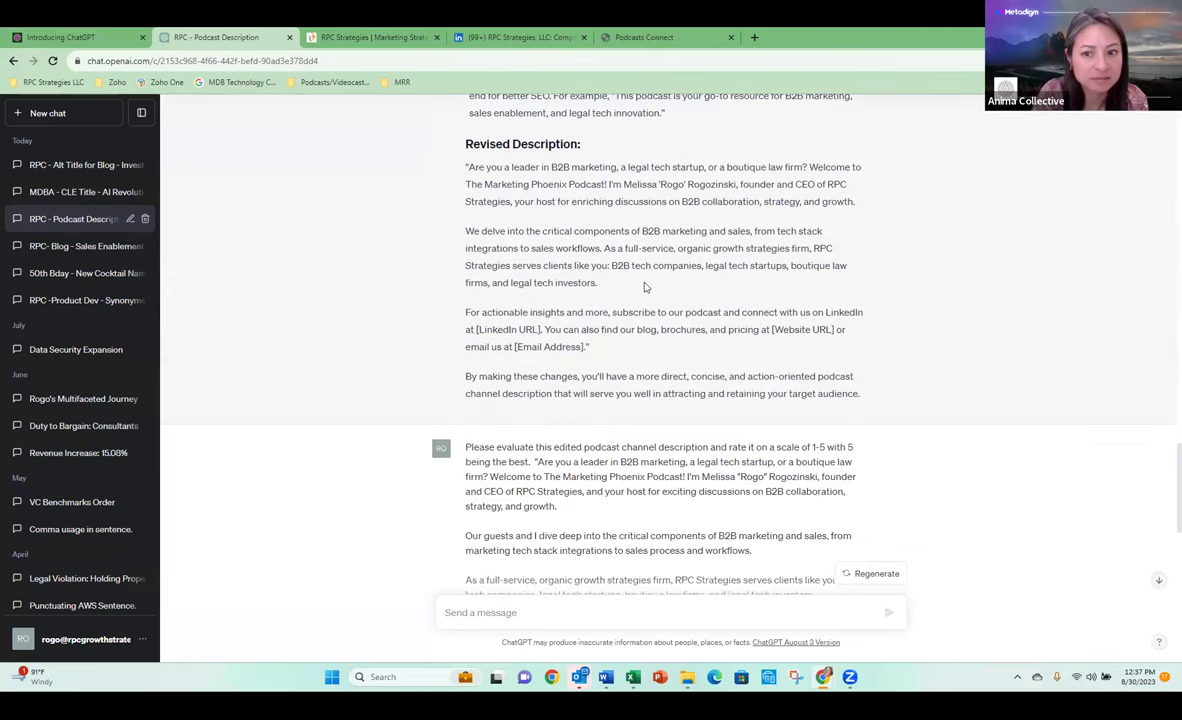
{"action": "scroll", "coordinate": [748, 413], "scroll_direction": "down", "scroll_amount": 2}
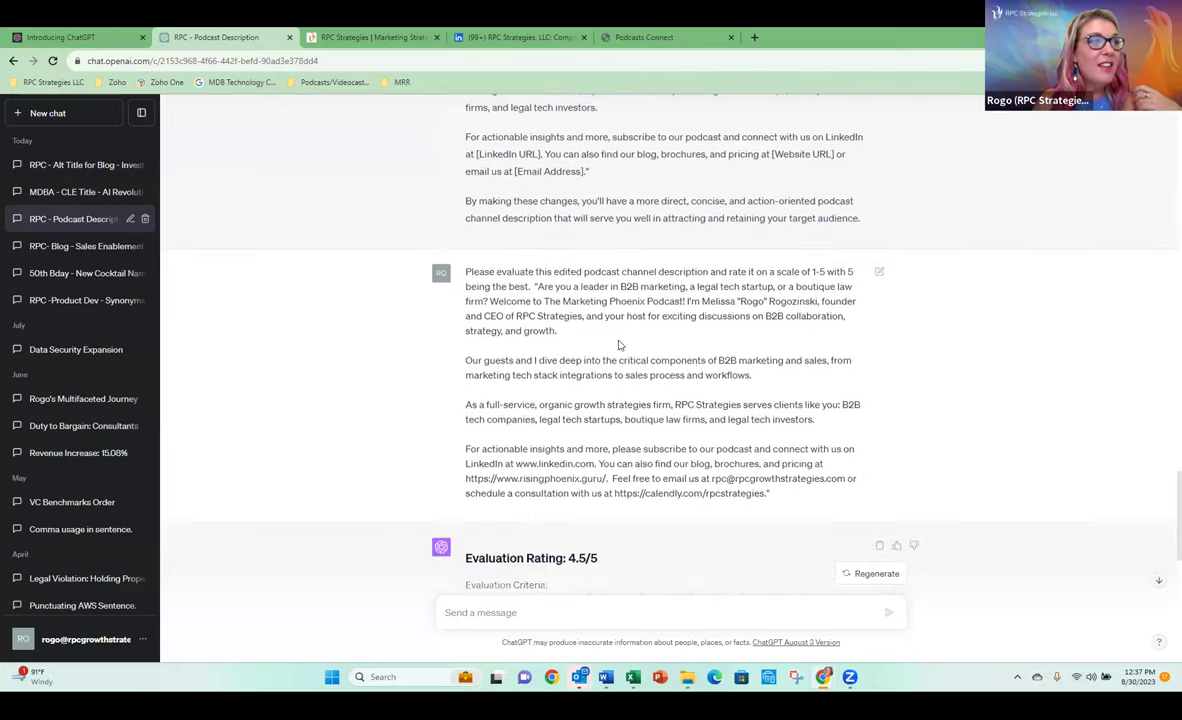
{"action": "left_click_drag", "start_coordinate": [466, 263], "coordinate": [537, 277]}
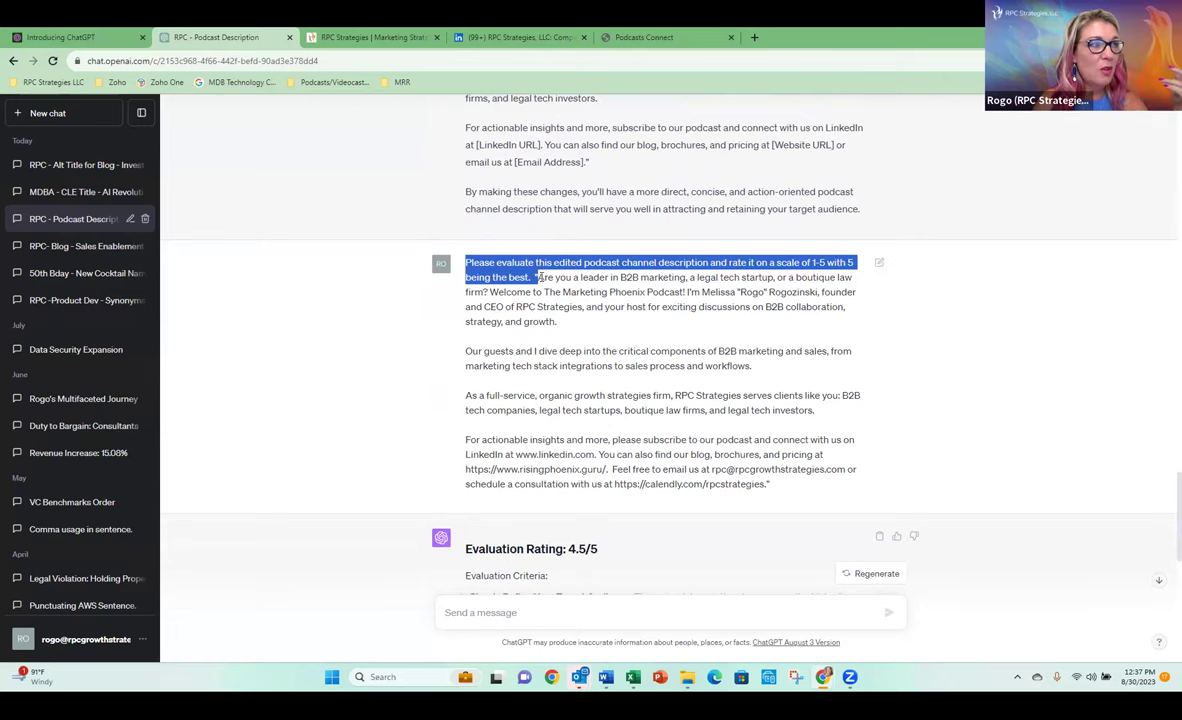
Step: Highlight the second evaluation's rating and its minor recommendation on link specificity, and view the revised description with minor edit
{"action": "scroll", "coordinate": [604, 366], "scroll_direction": "down", "scroll_amount": 4}
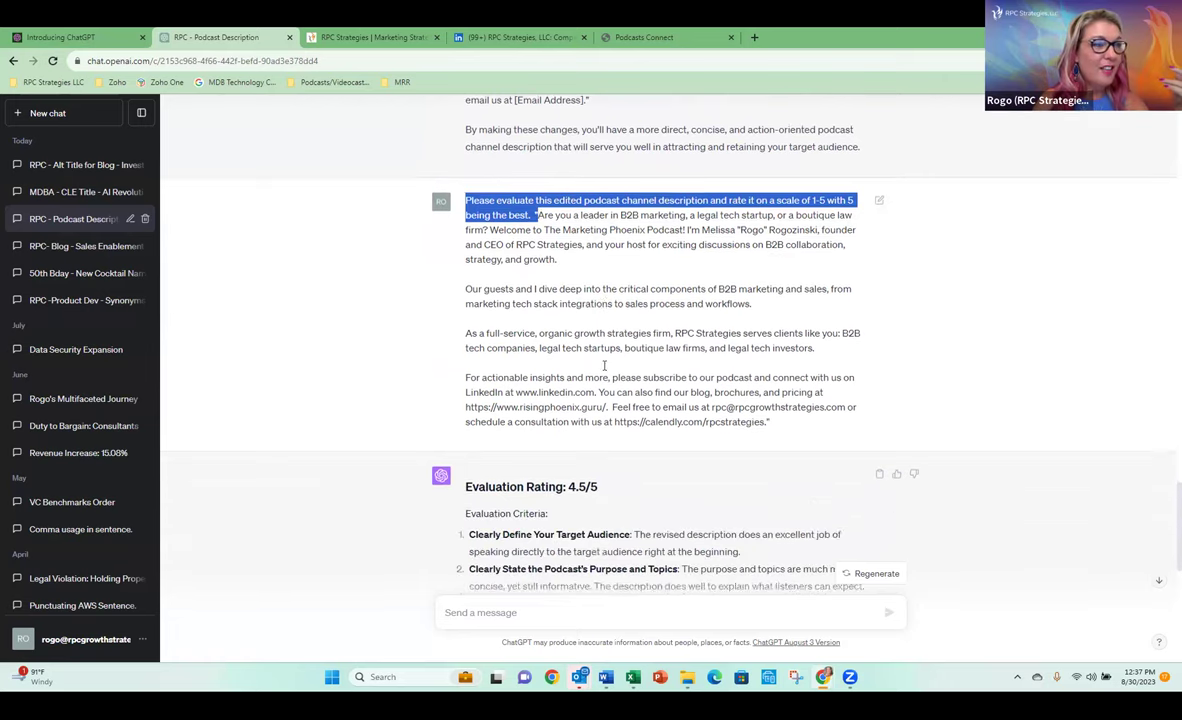
{"action": "scroll", "coordinate": [604, 366], "scroll_direction": "down", "scroll_amount": 1}
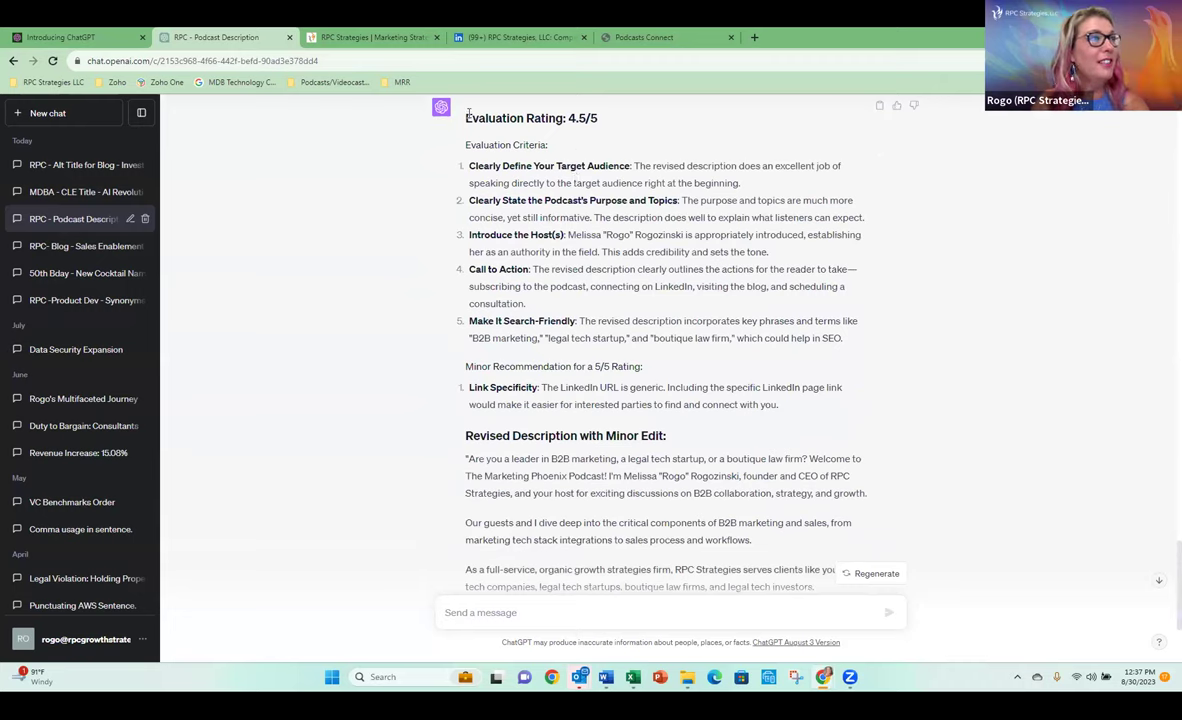
{"action": "left_click_drag", "start_coordinate": [430, 105], "coordinate": [625, 124]}
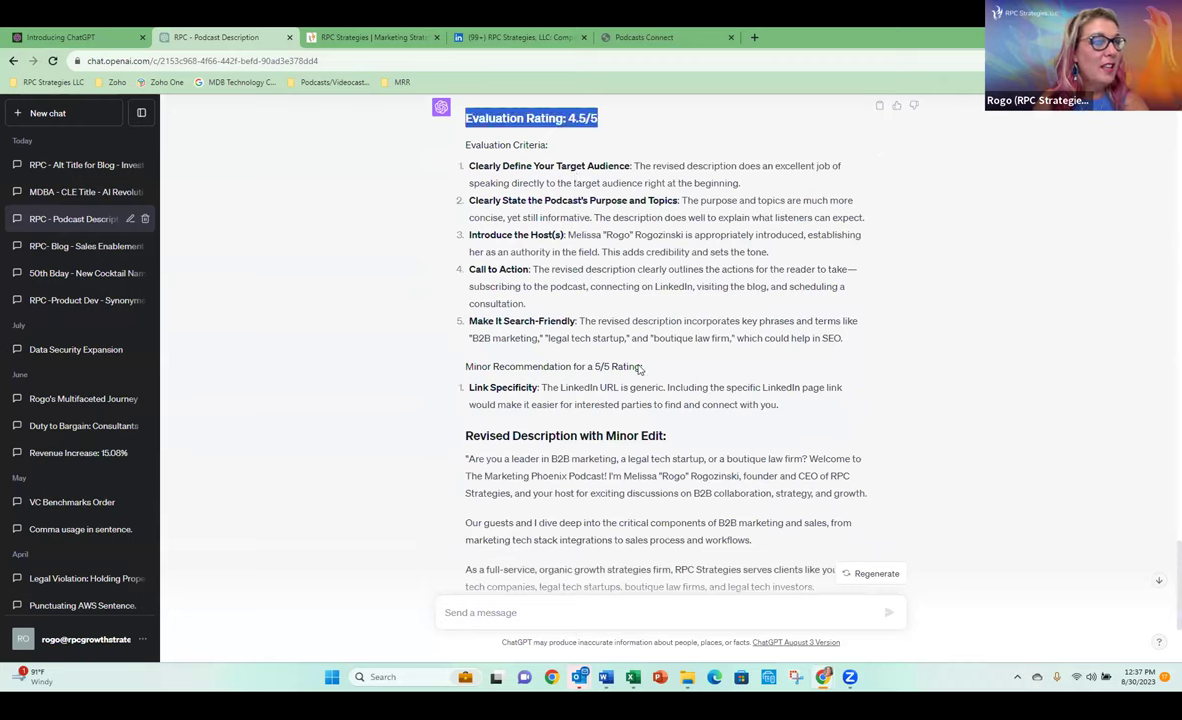
{"action": "left_click_drag", "start_coordinate": [467, 367], "coordinate": [794, 412]}
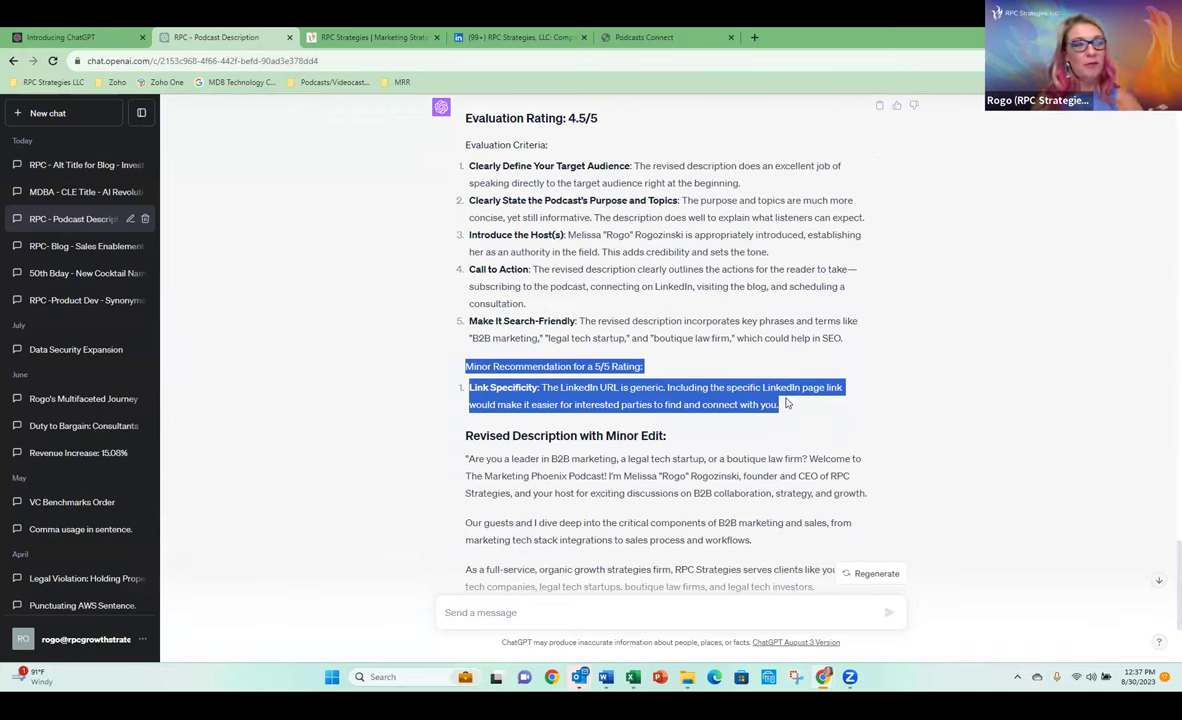
{"action": "scroll", "coordinate": [788, 405], "scroll_direction": "down", "scroll_amount": 3}
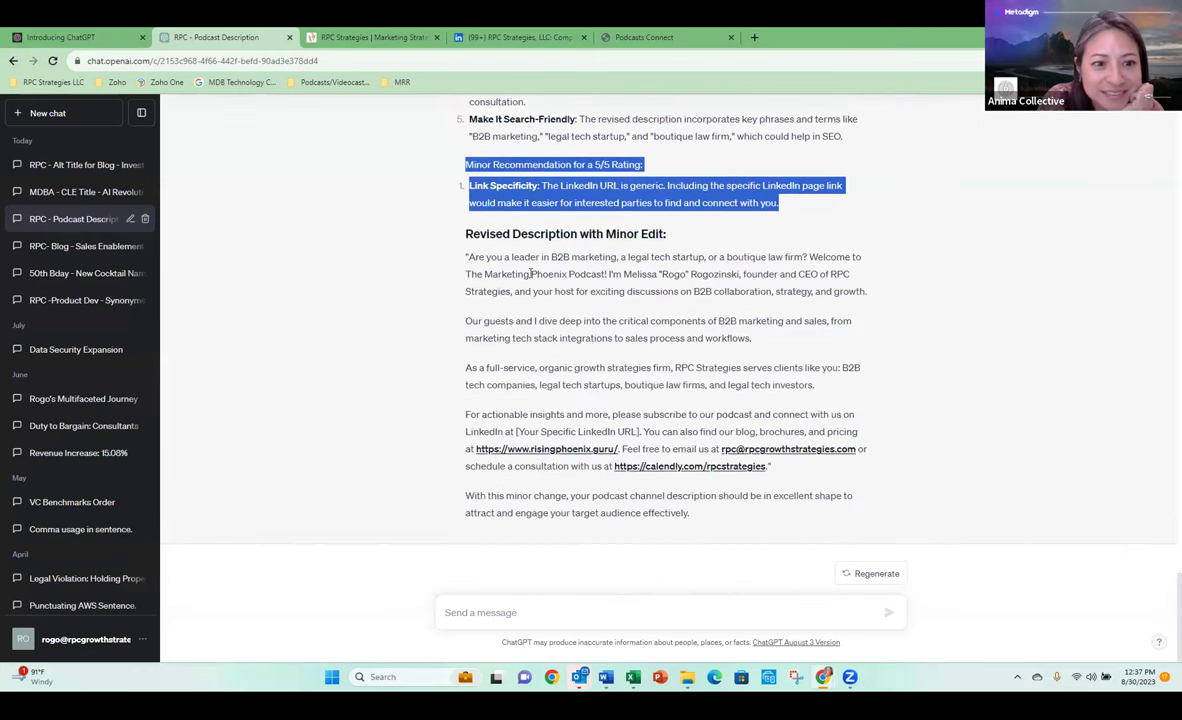
Step: Switch to Podcasts Connect and read through the published description in The Marketing Phoenix Podcast's show details
{"action": "left_click", "coordinate": [688, 43]}
{"action": "scroll", "coordinate": [142, 364], "scroll_direction": "down", "scroll_amount": 2}
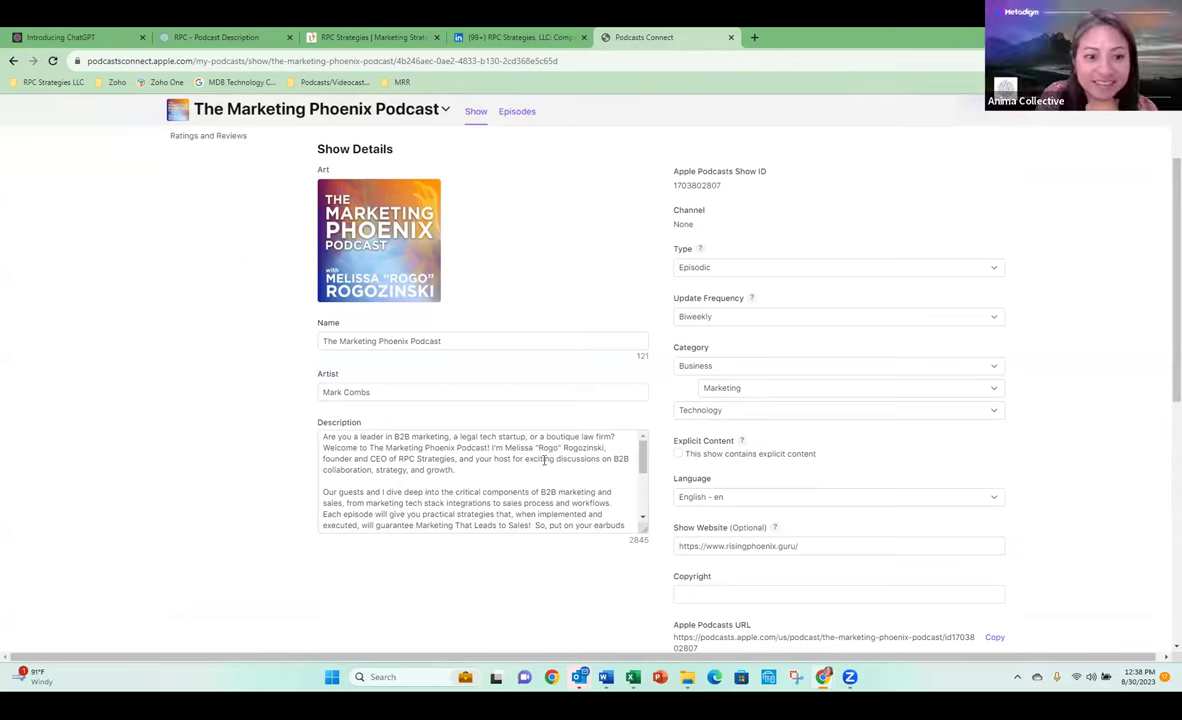
{"action": "scroll", "coordinate": [355, 440], "scroll_direction": "down", "scroll_amount": 10}
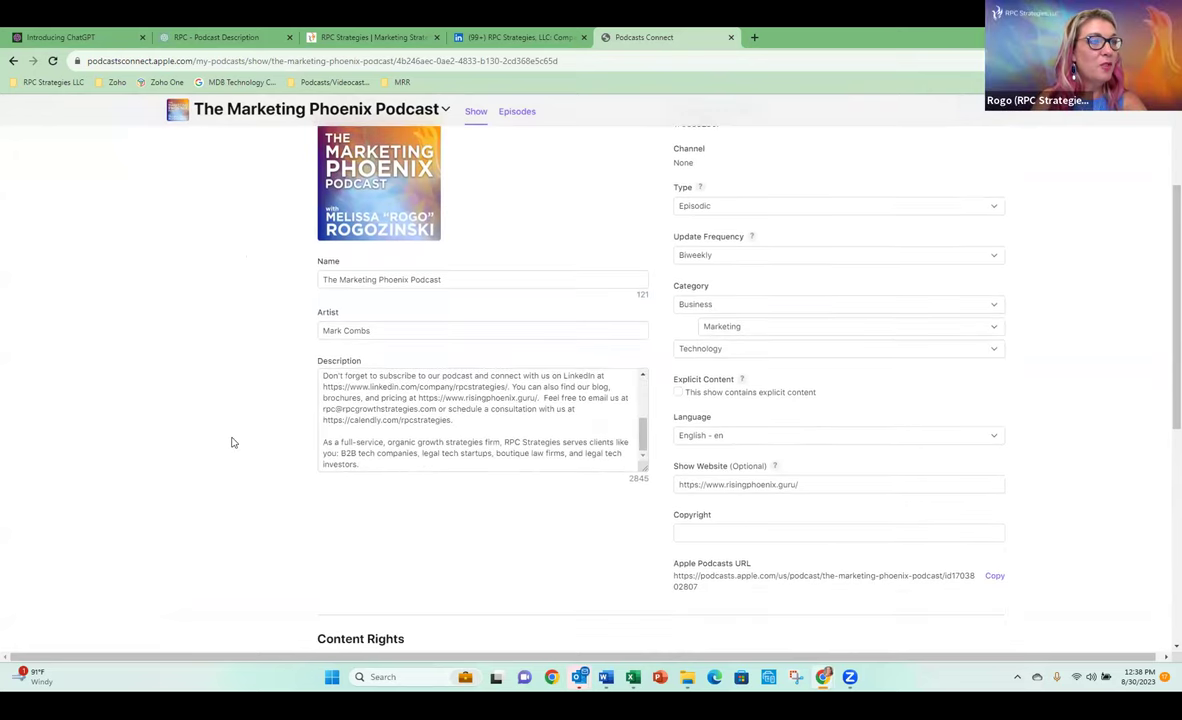
{"action": "scroll", "coordinate": [464, 446], "scroll_direction": "up", "scroll_amount": 10}
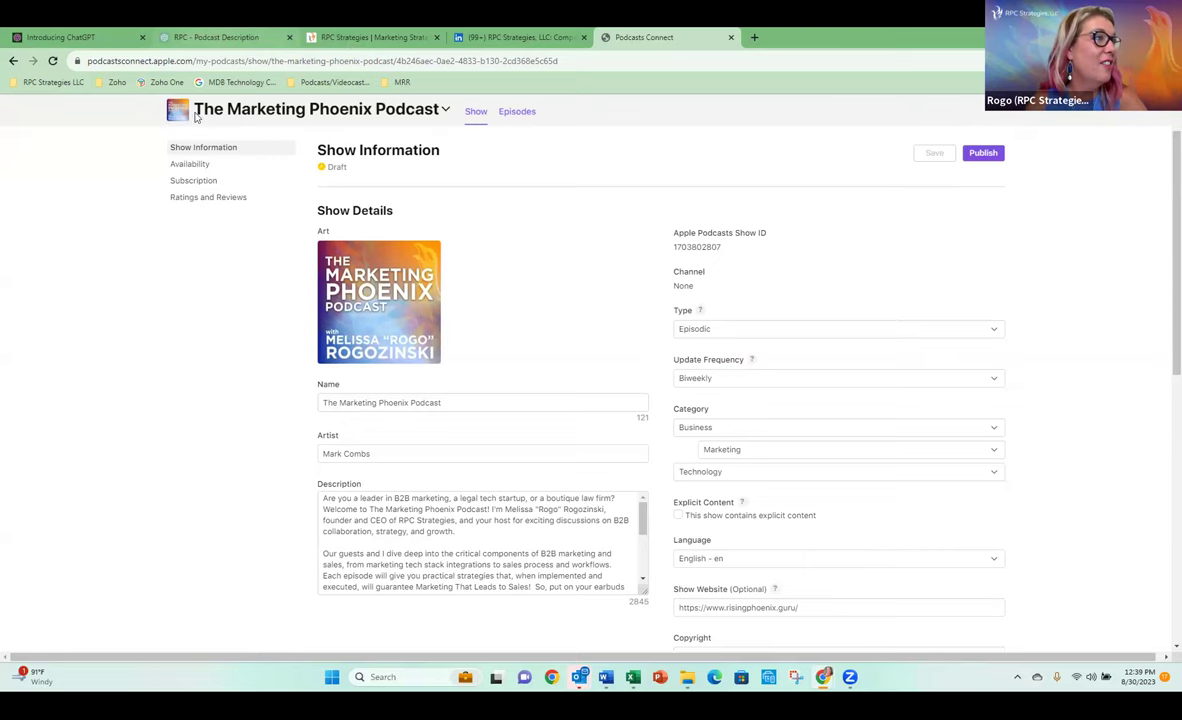
Step: Switch back to ChatGPT, open the "50th Bday - New Cocktail Name" chat, and highlight "Lavender" in the last suggested name
{"action": "left_click", "coordinate": [216, 37]}
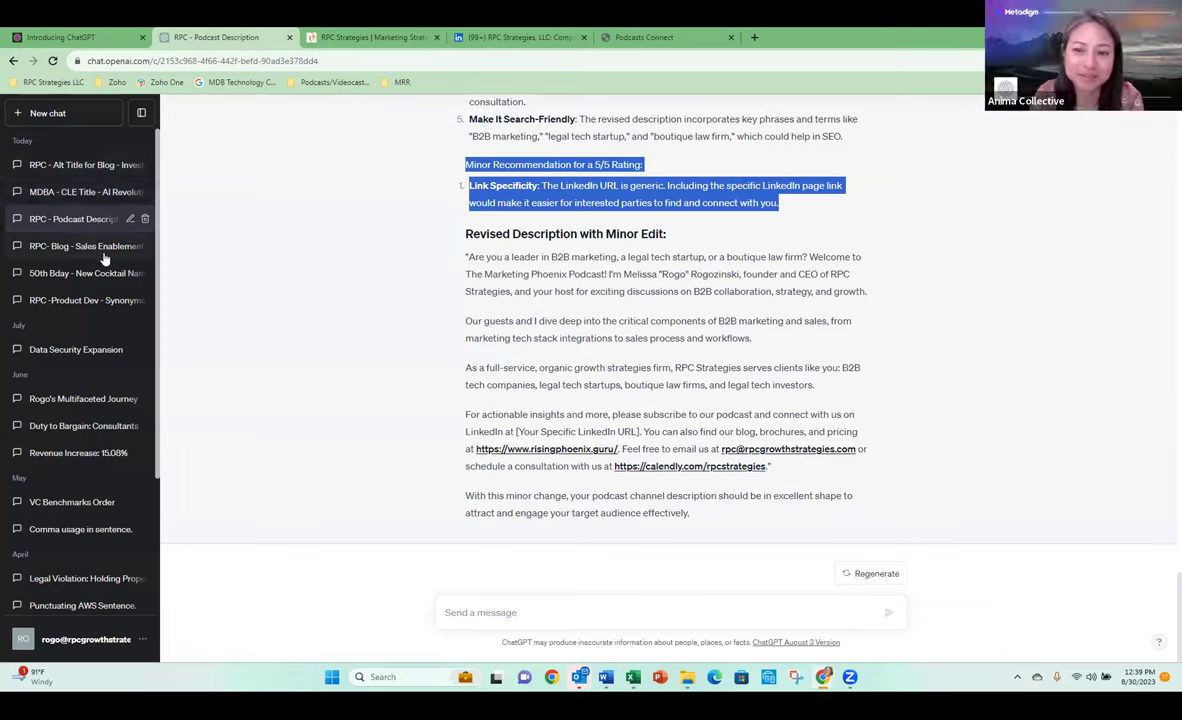
{"action": "left_click", "coordinate": [75, 273]}
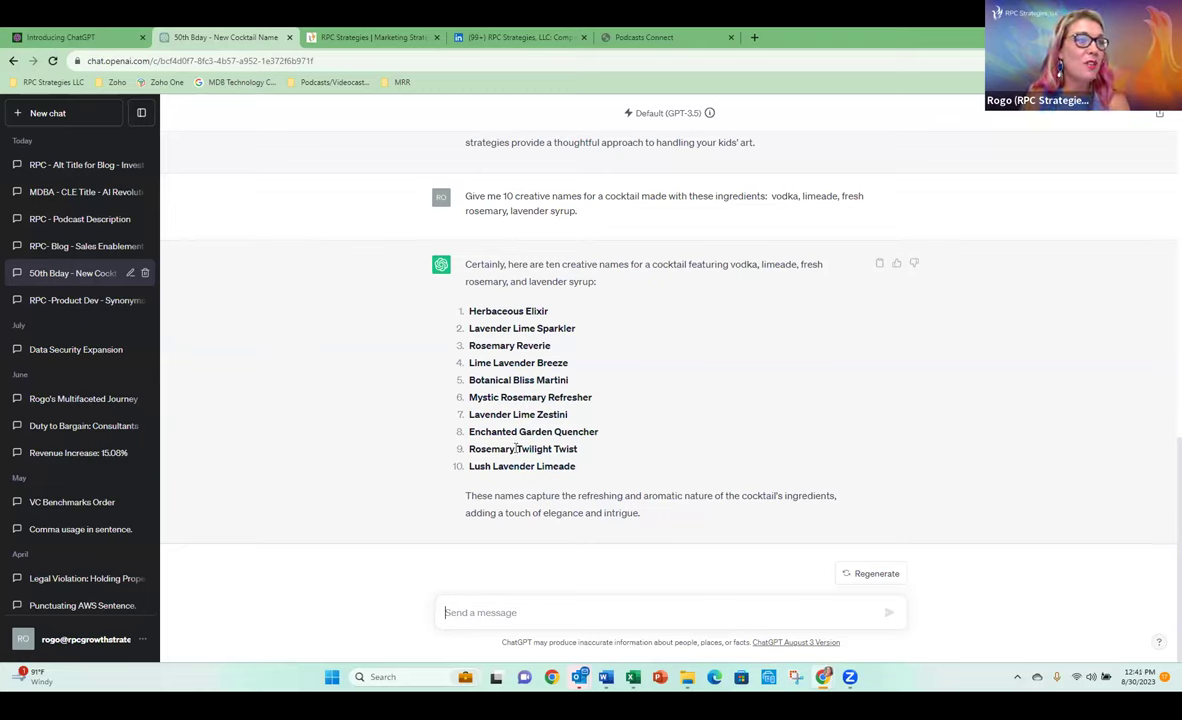
{"action": "left_click_drag", "start_coordinate": [516, 449], "coordinate": [536, 466]}
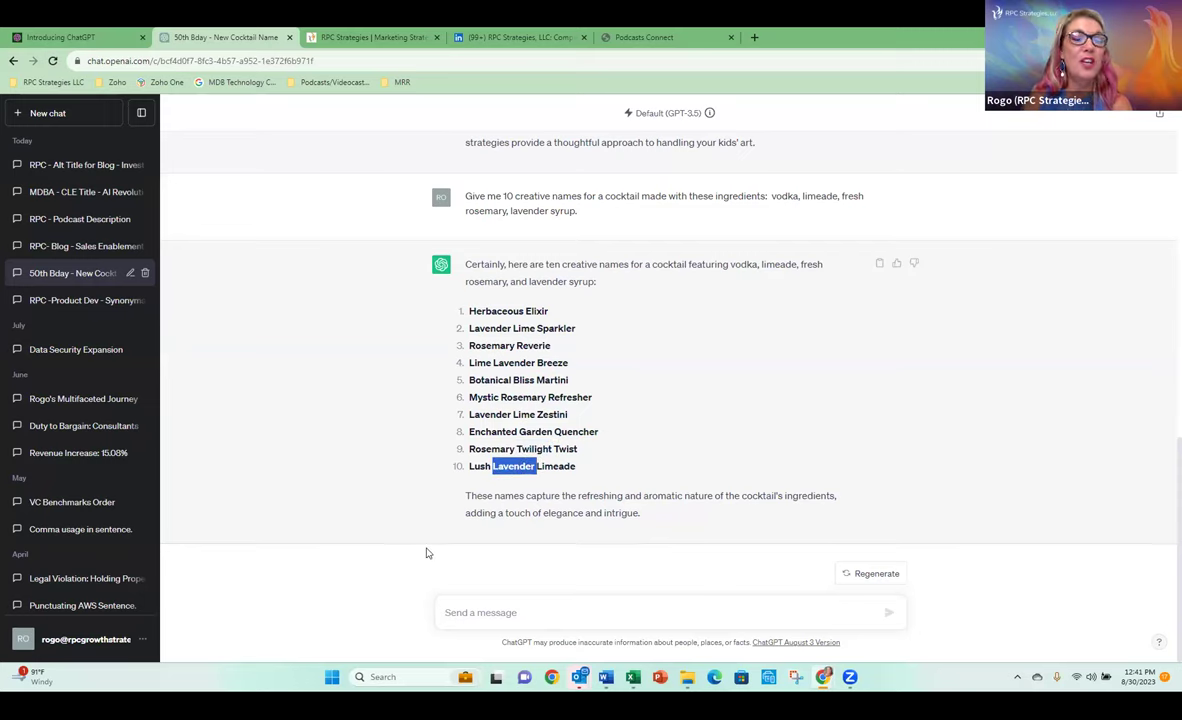